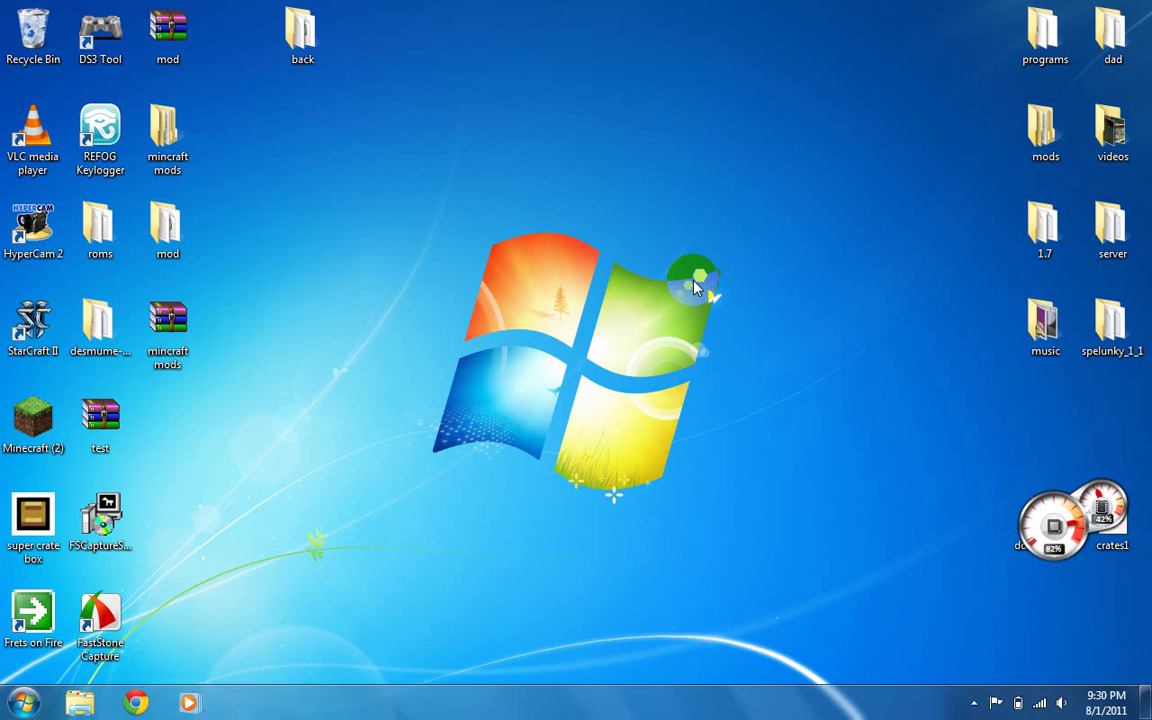
- Create a new folder on the desktop named "super crate box"
right_click(590, 244)
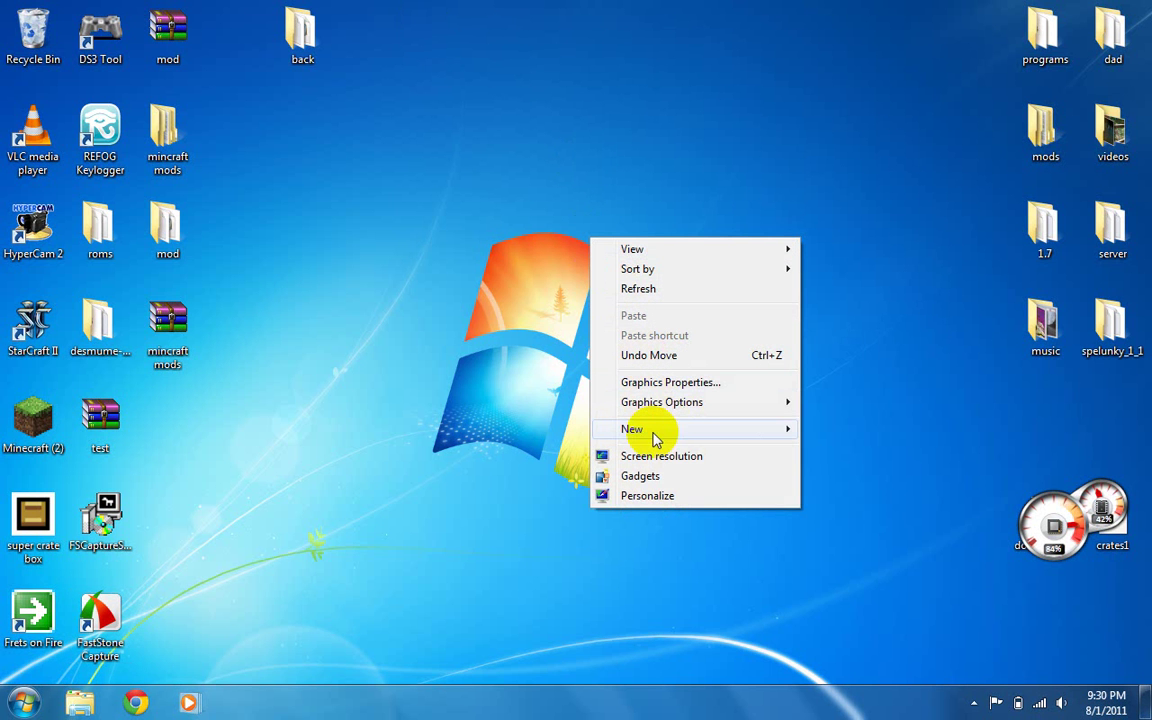
mouse_move(686, 433)
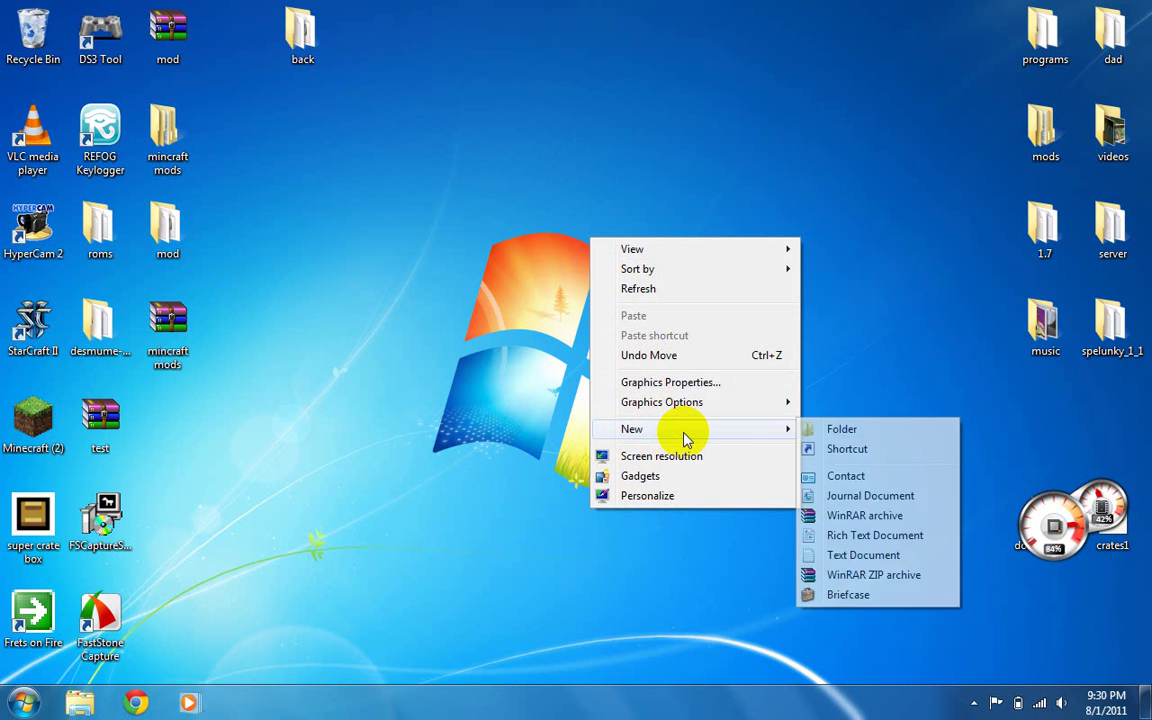
click(845, 430)
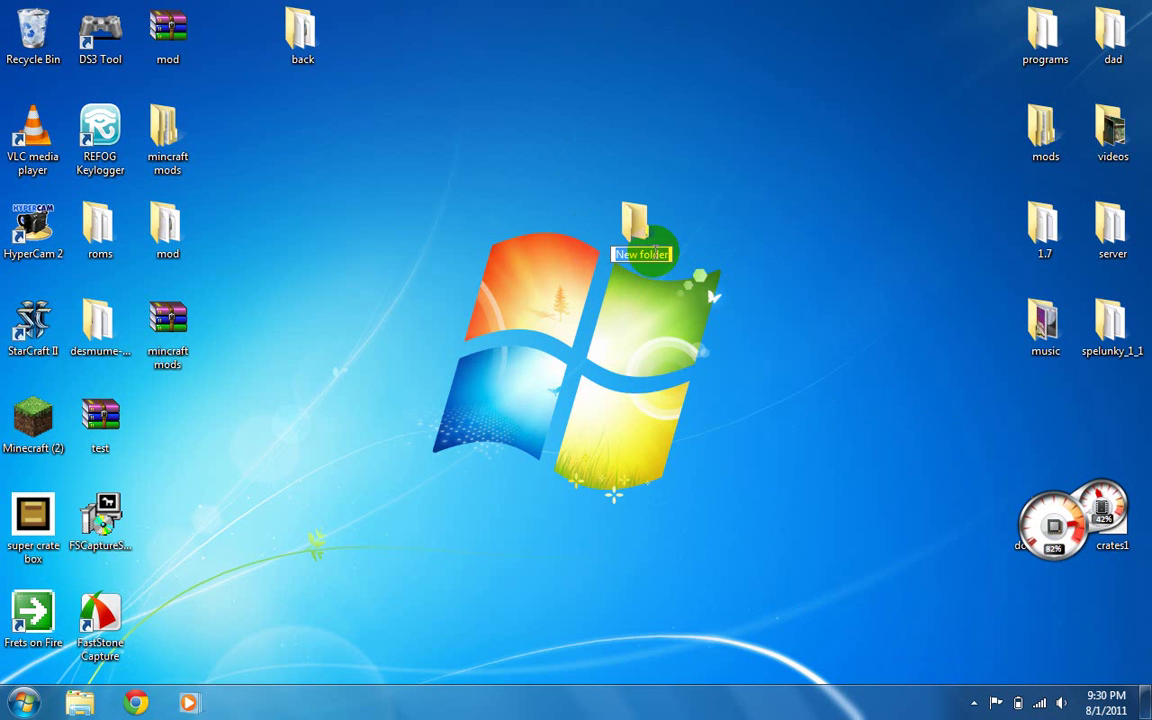
text(su)
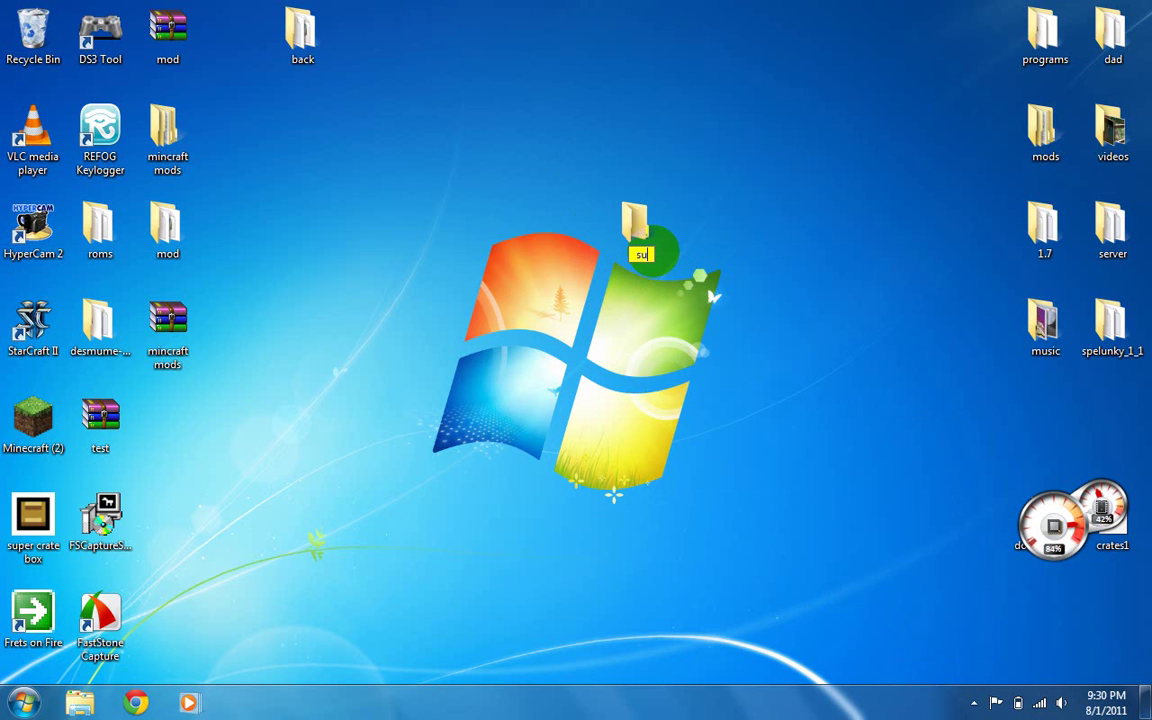
text(per crate box)
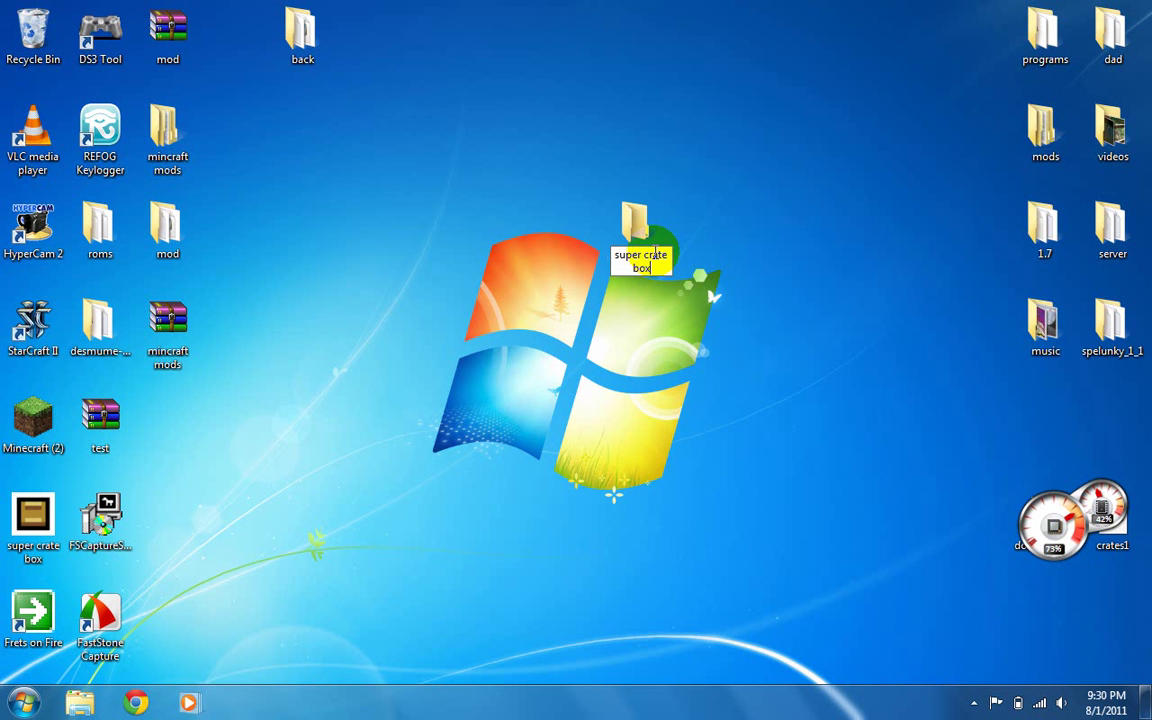
key(Return)
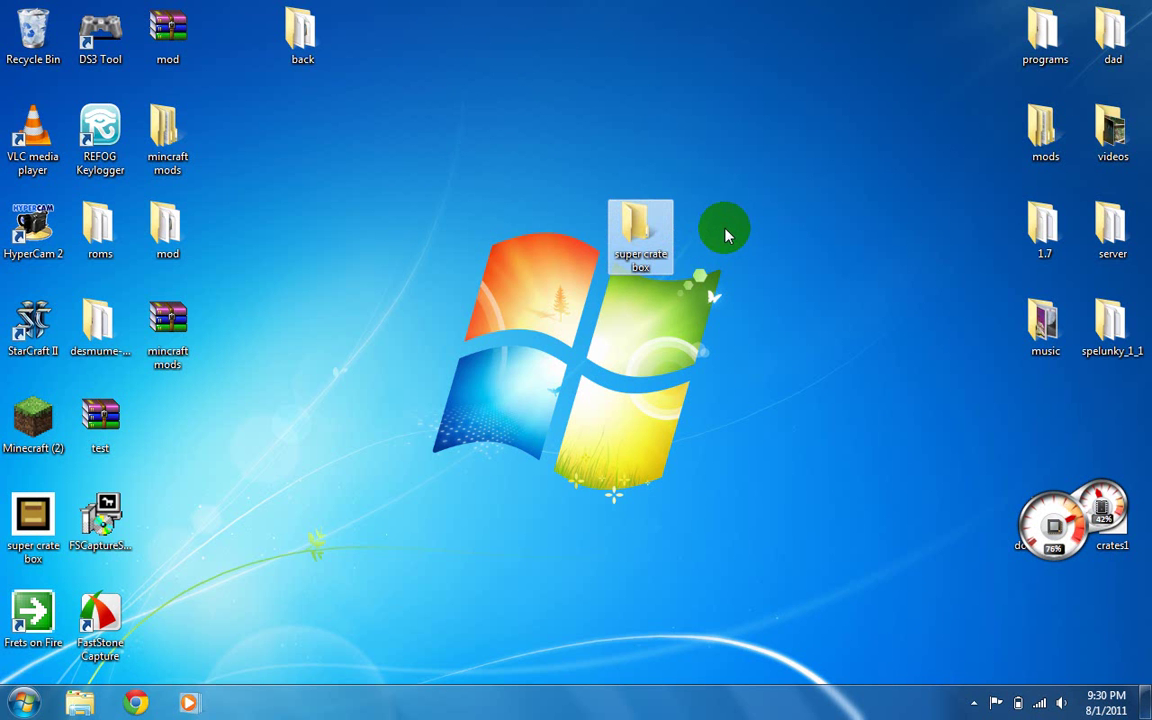
click(700, 256)
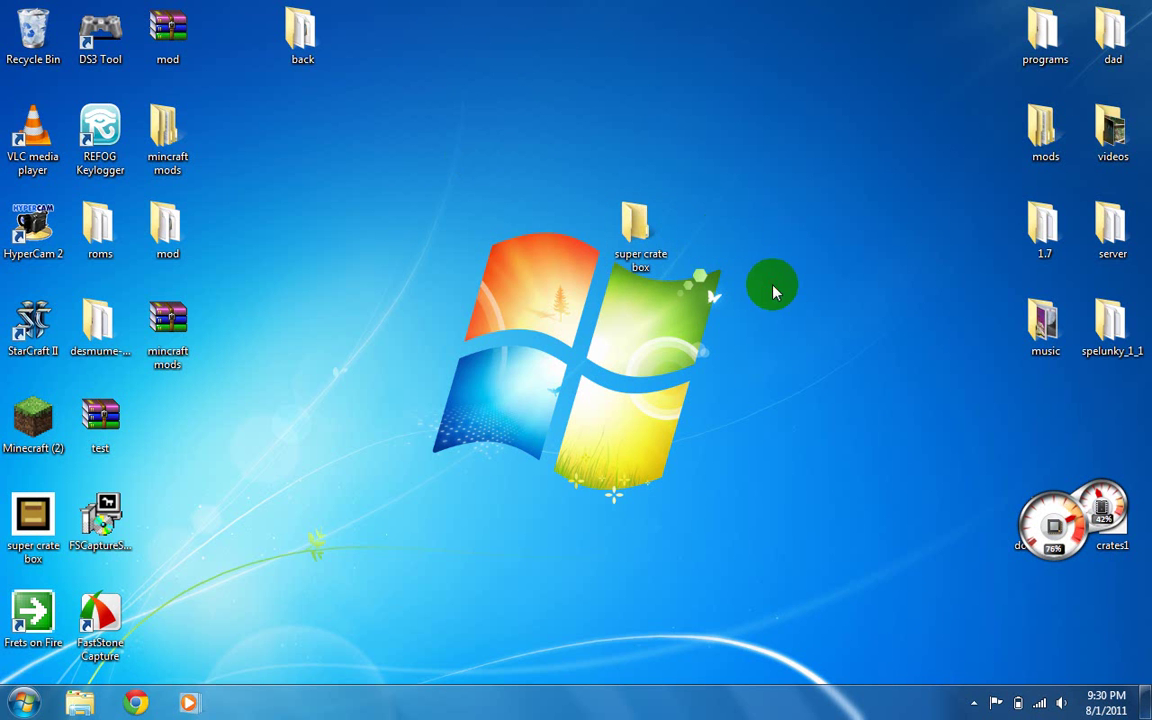
- Copy the super crate box application from the desktop into the new super crate box folder, and close the folder window
right_click(40, 540)
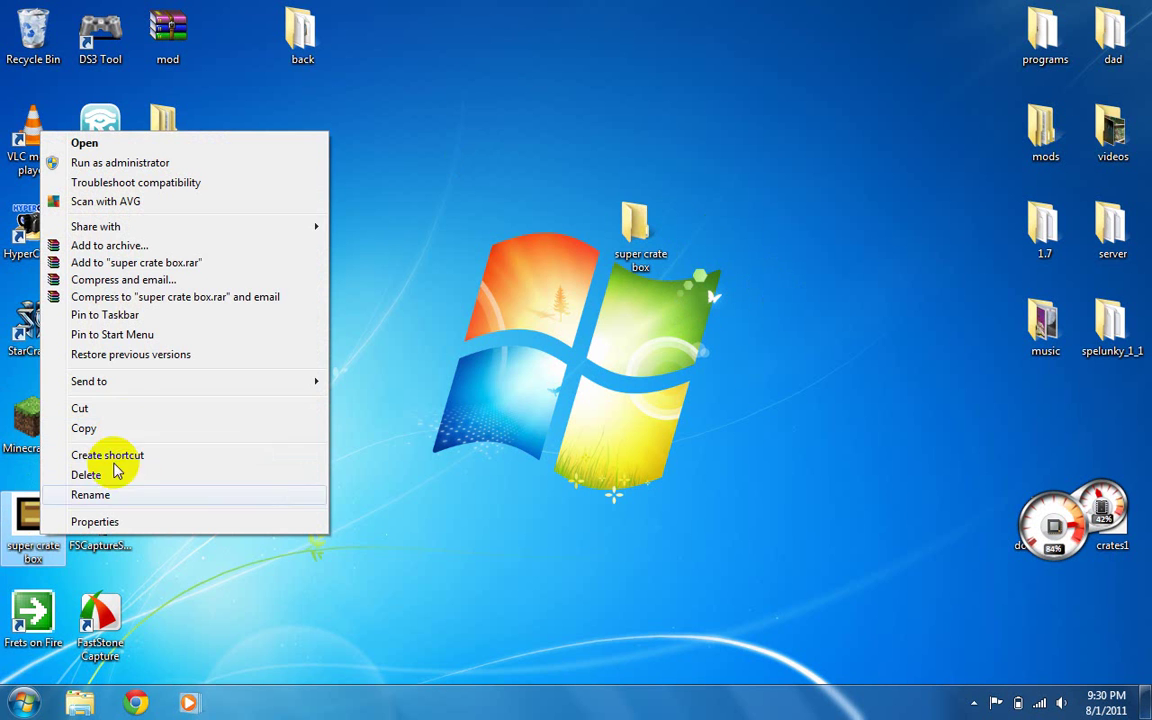
click(108, 430)
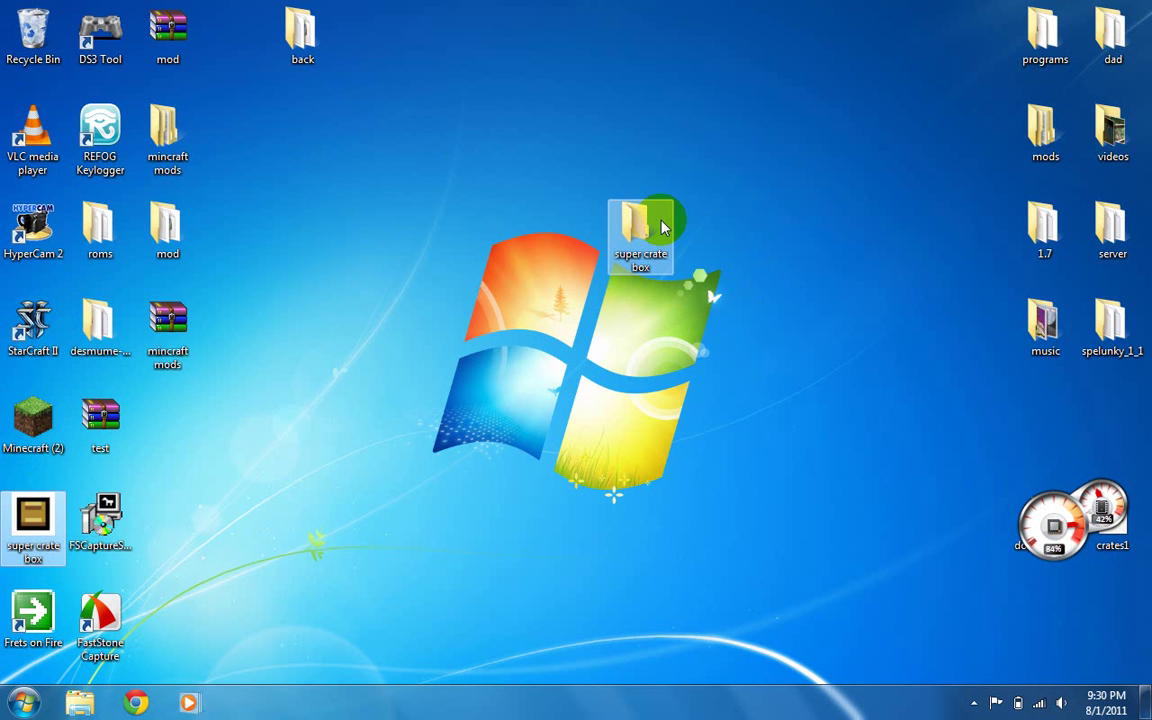
double_click(663, 228)
right_click(312, 290)
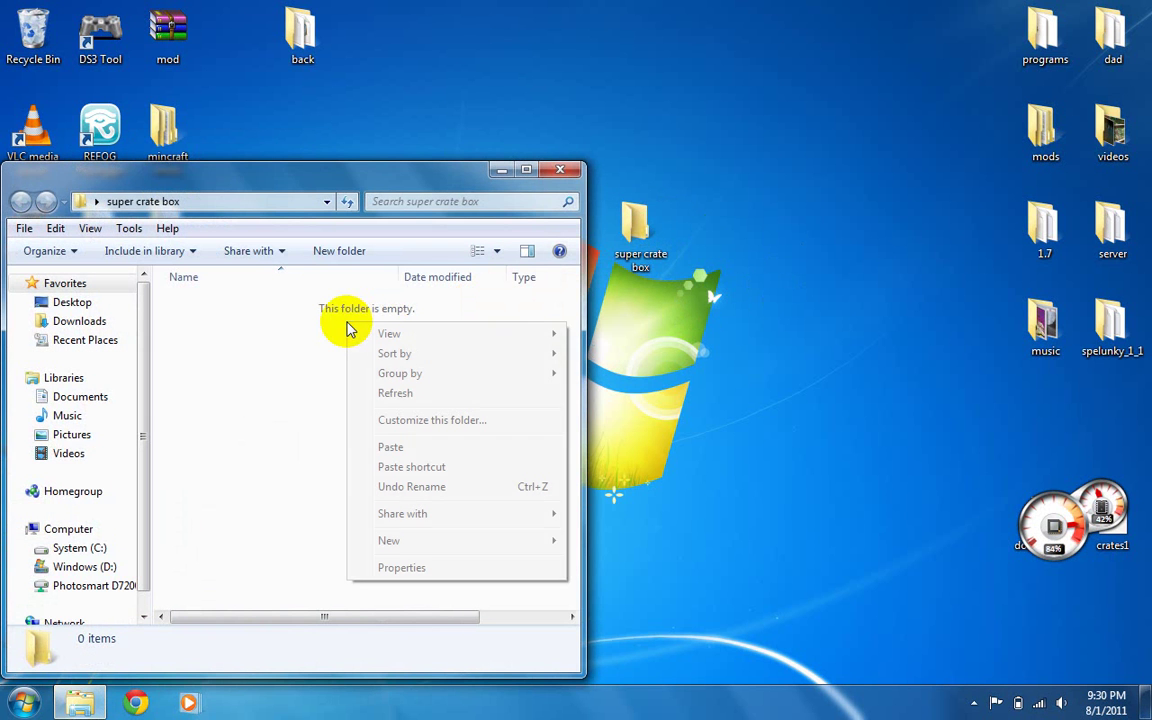
click(412, 448)
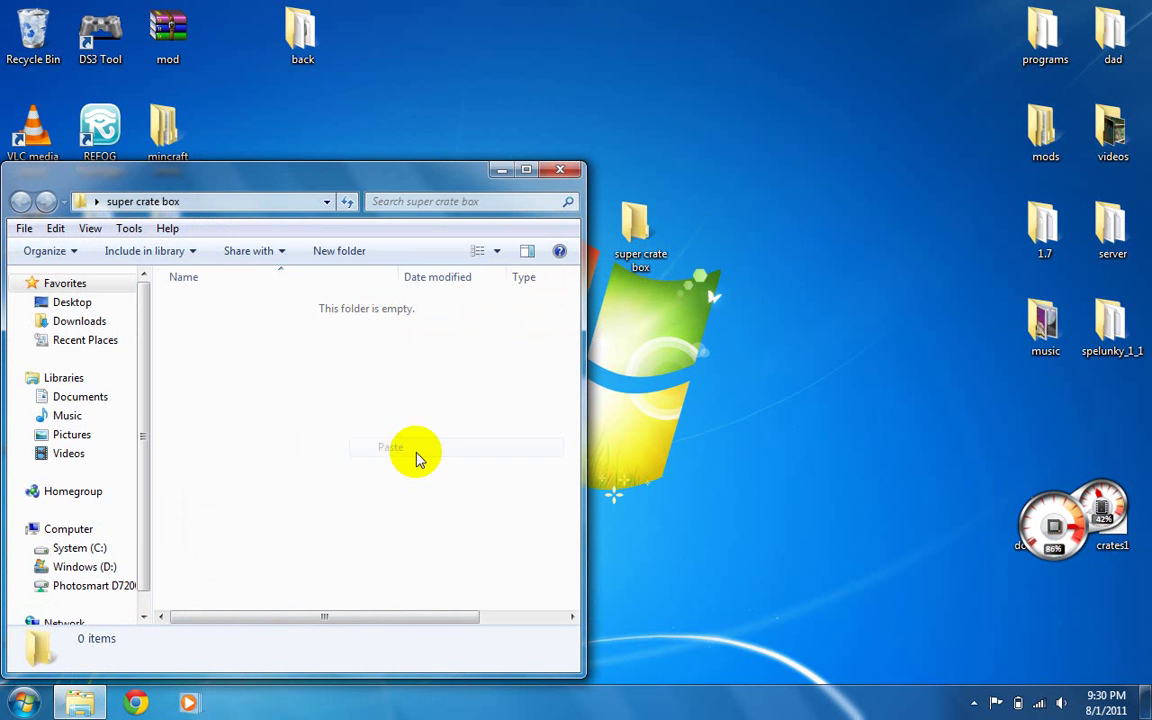
click(563, 170)
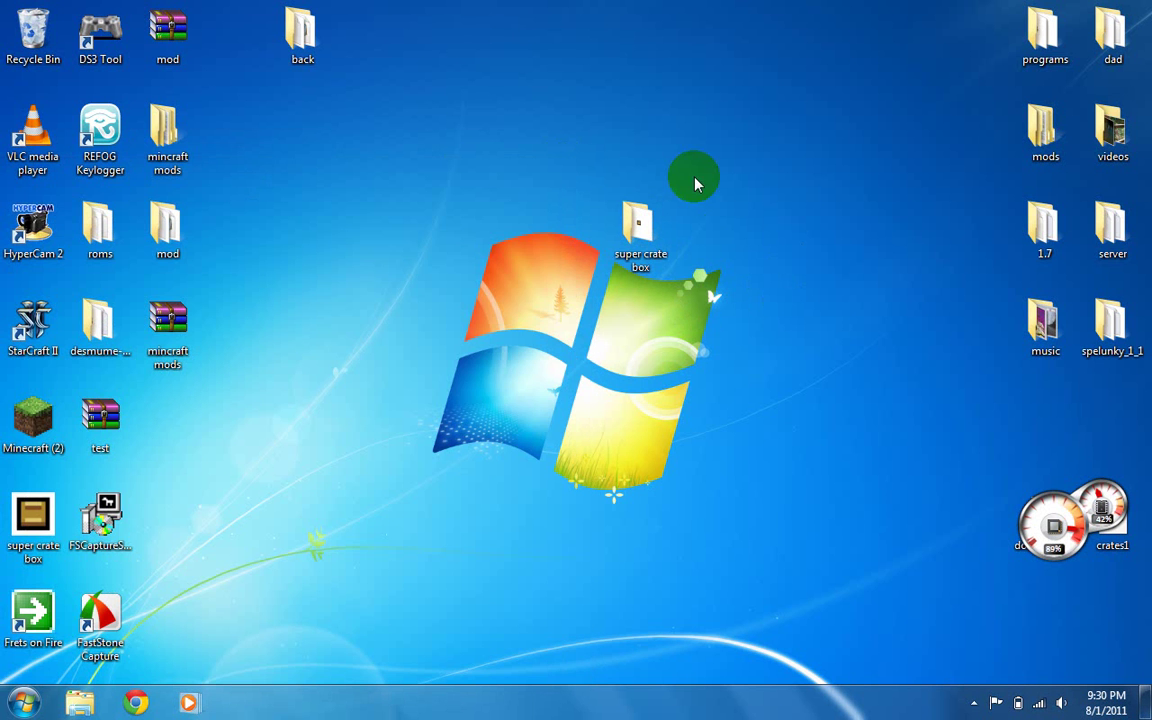
- Compress the super crate box folder into a zipped folder, keeping the default name
right_click(640, 240)
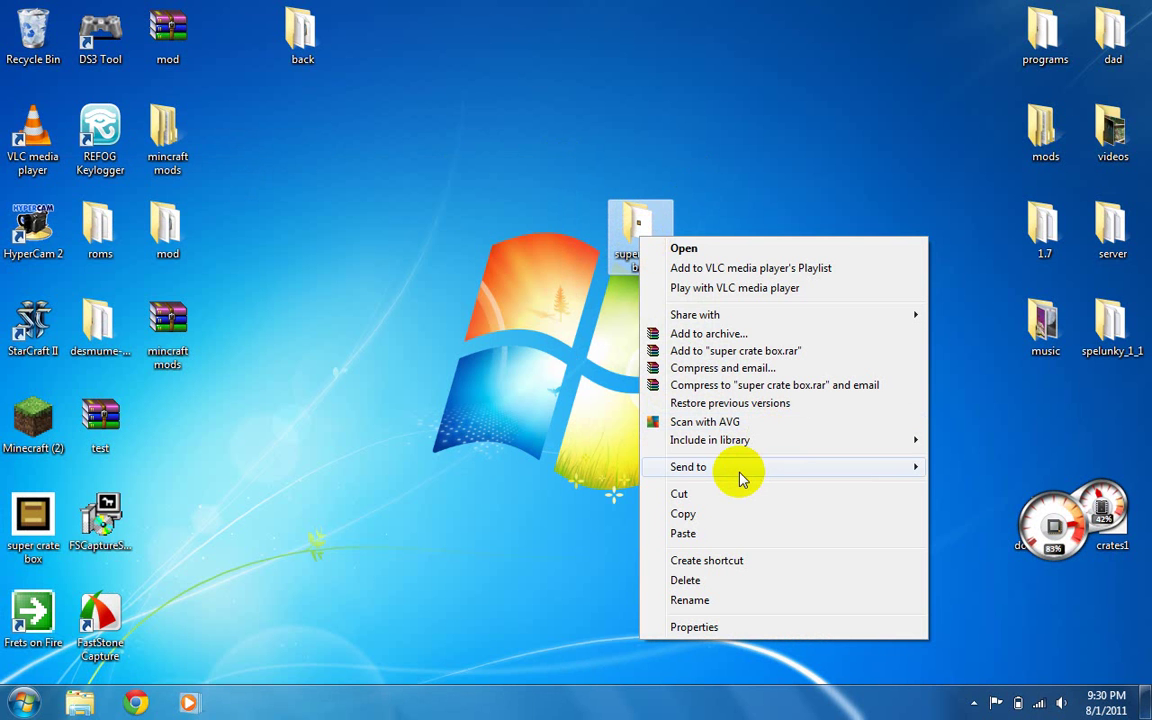
mouse_move(720, 476)
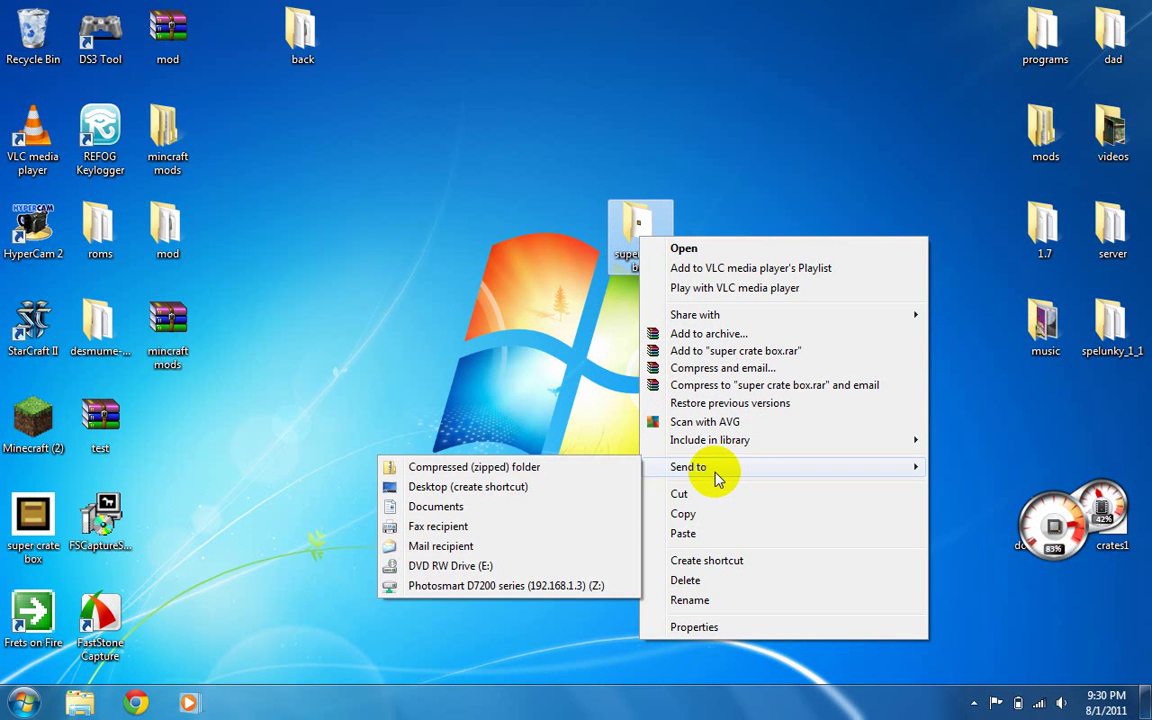
click(506, 471)
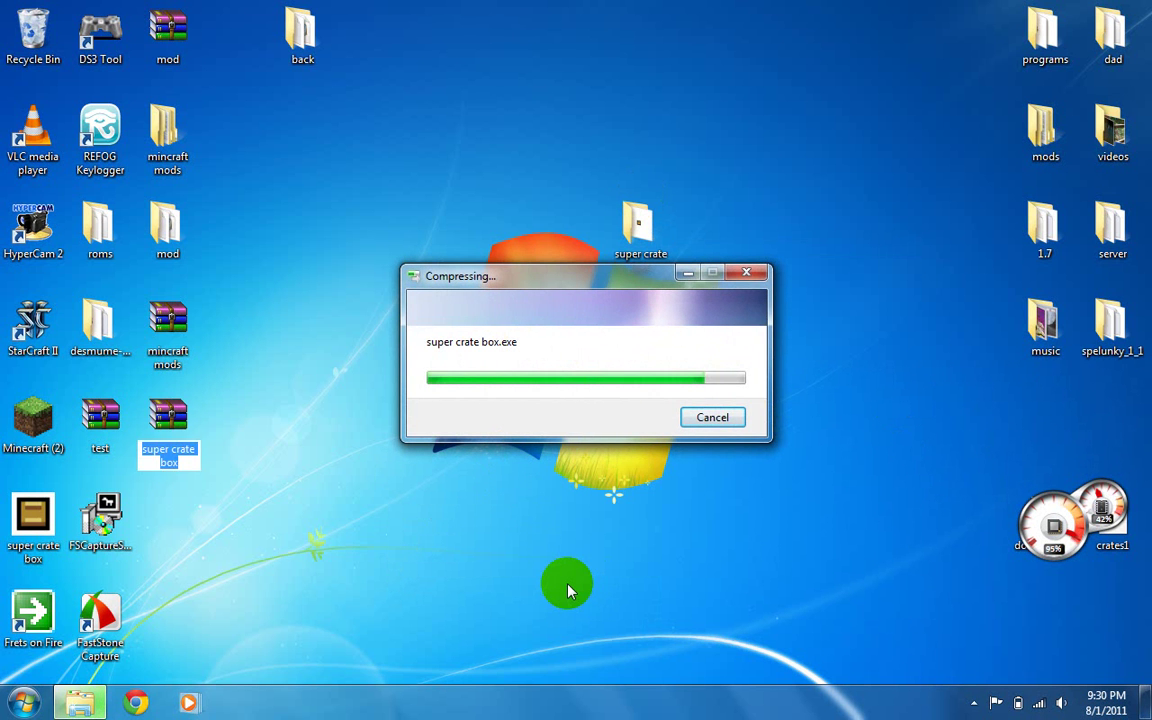
click(430, 190)
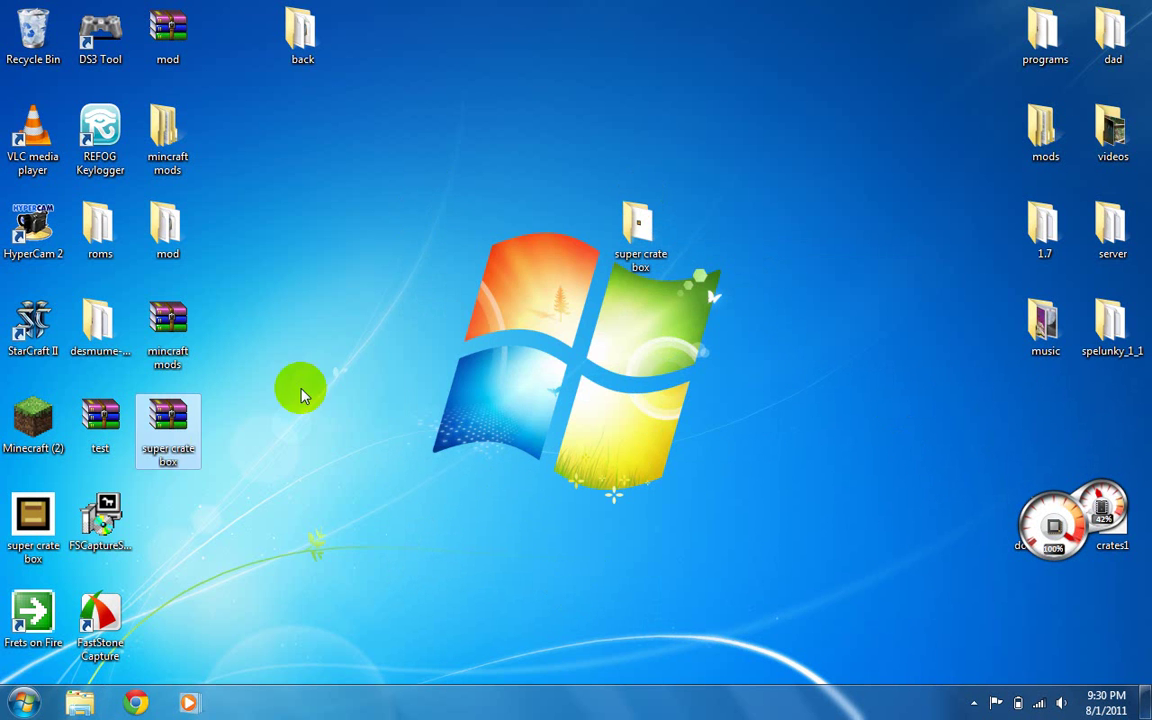
- Move the zipped super crate box to the middle of the desktop and its source folder beside the back folder
drag(190, 440, 505, 325)
click(638, 228)
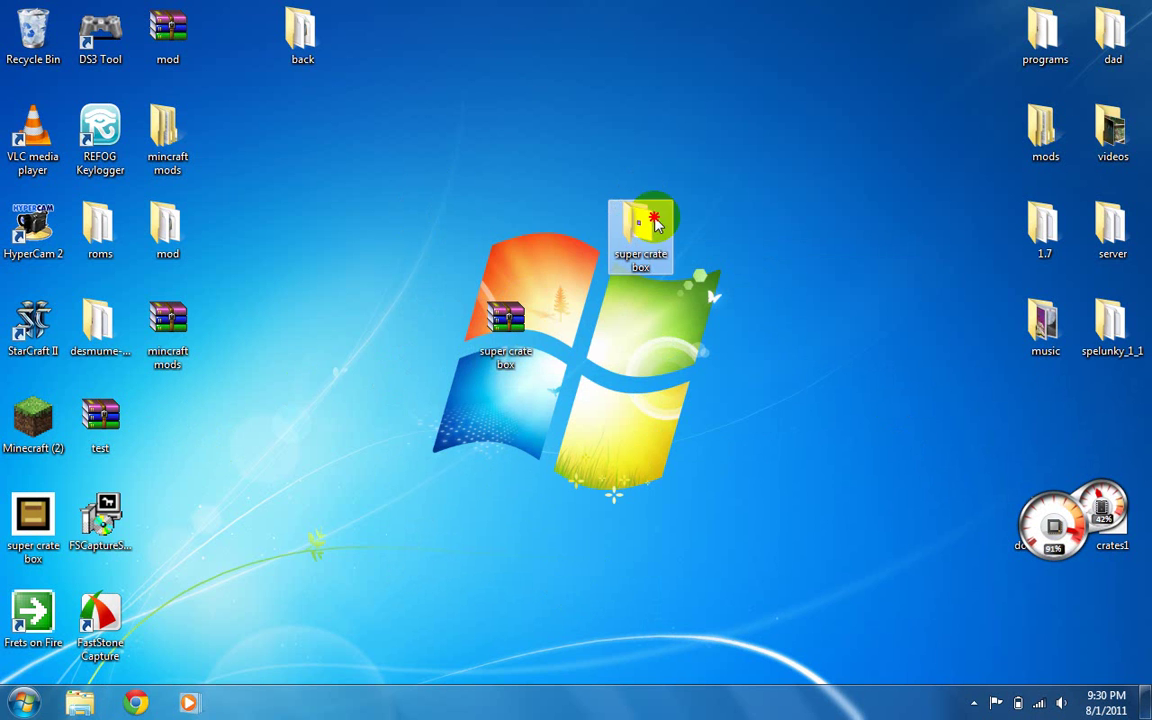
drag(638, 228, 372, 30)
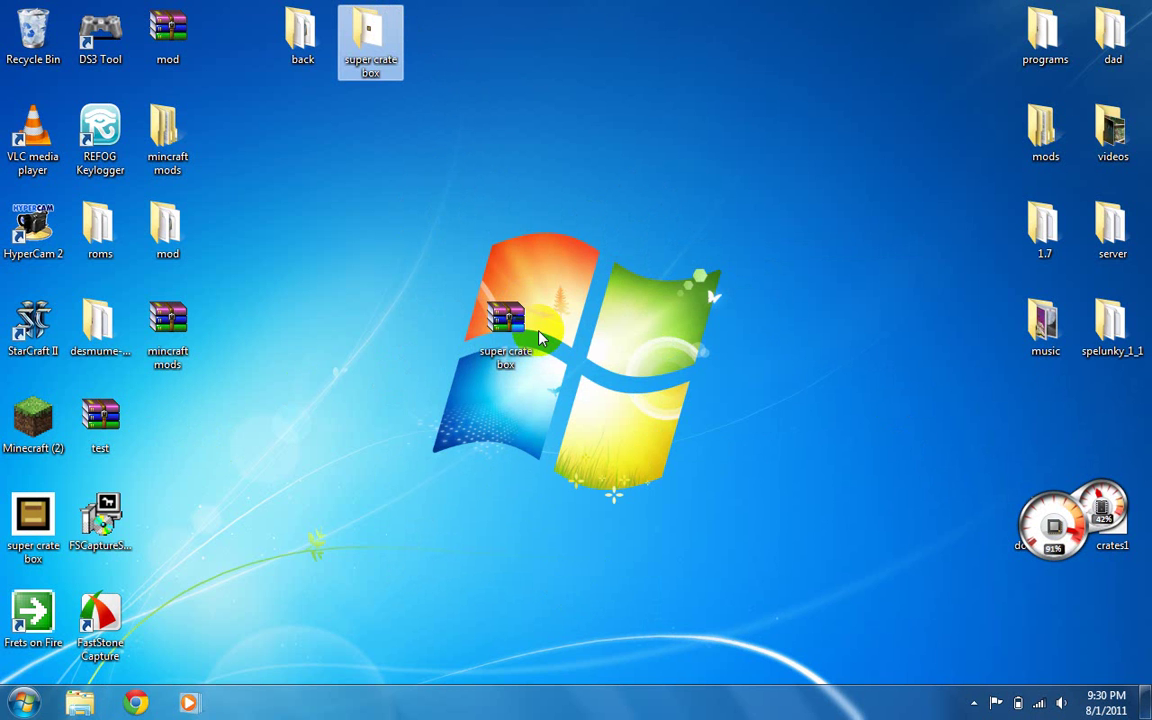
click(135, 702)
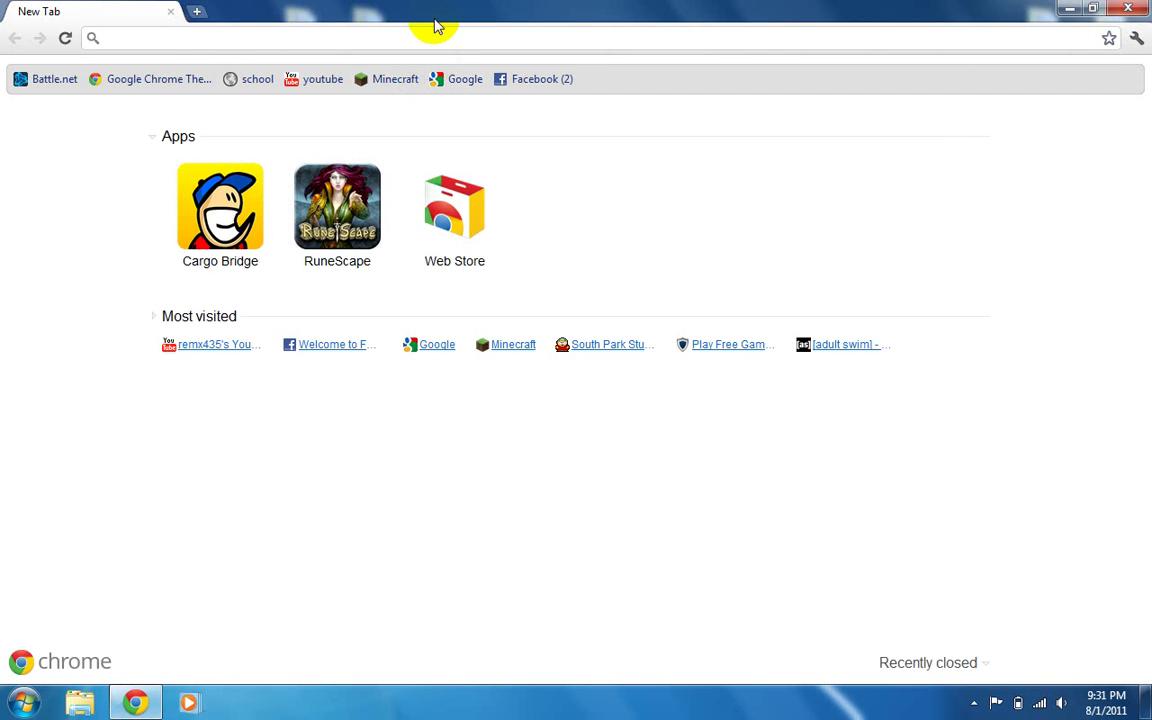
text(medi)
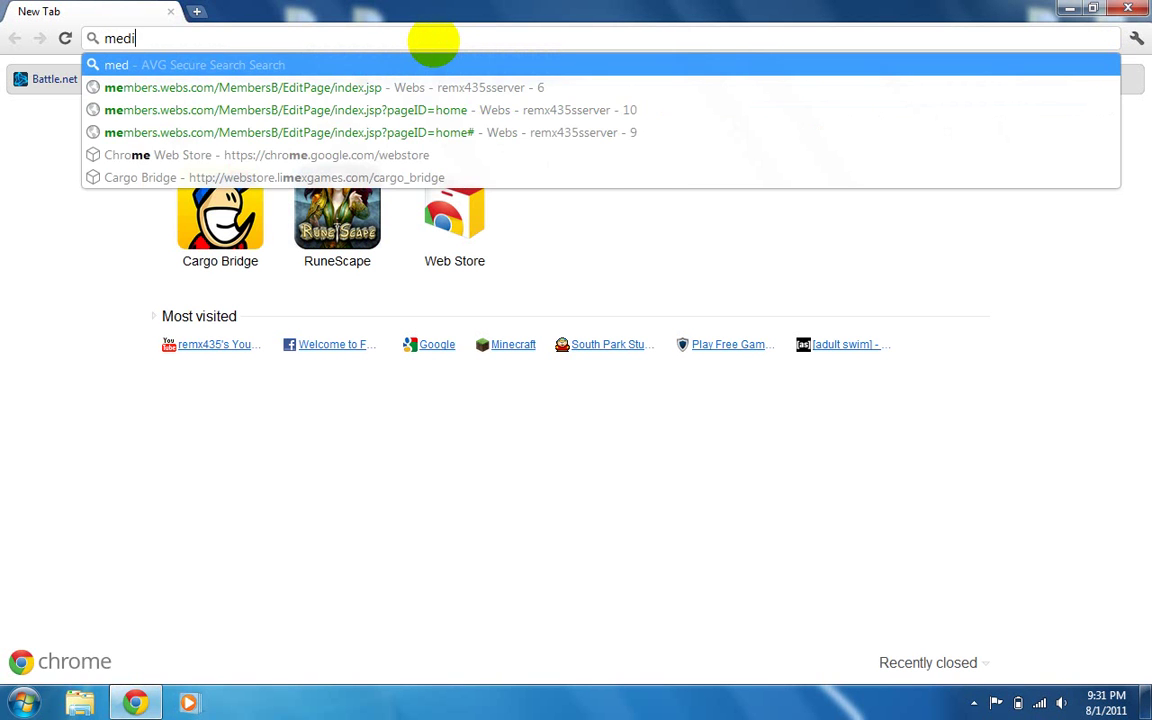
text(afi)
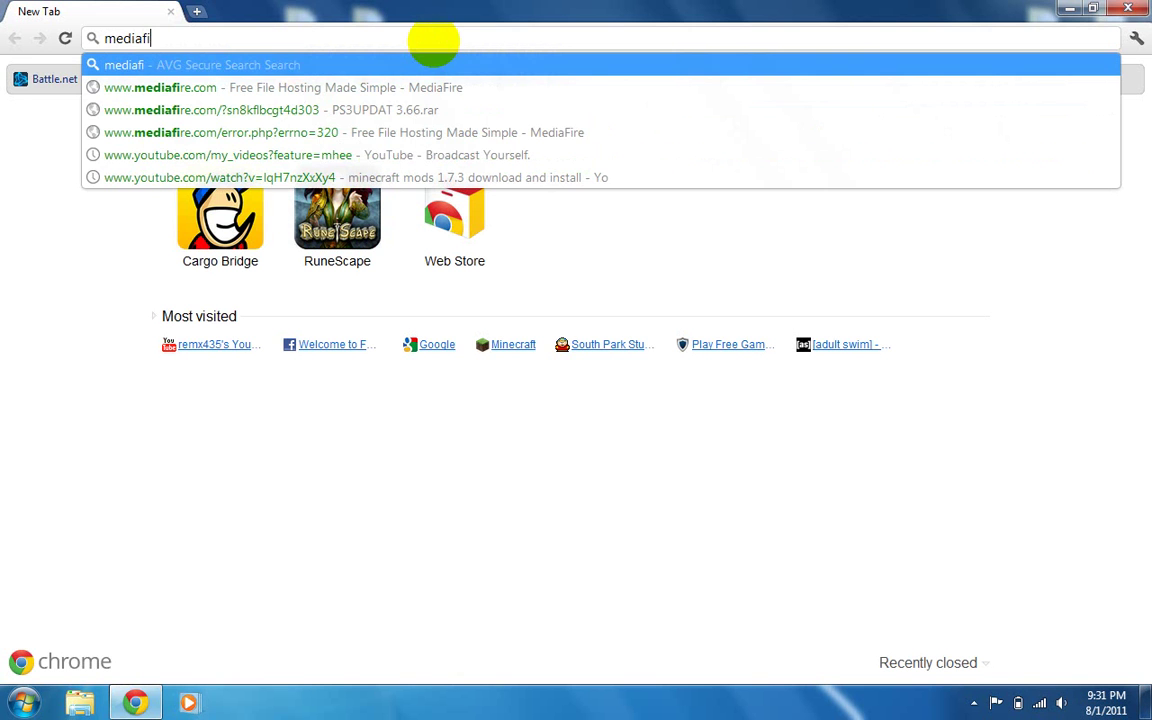
text(re)
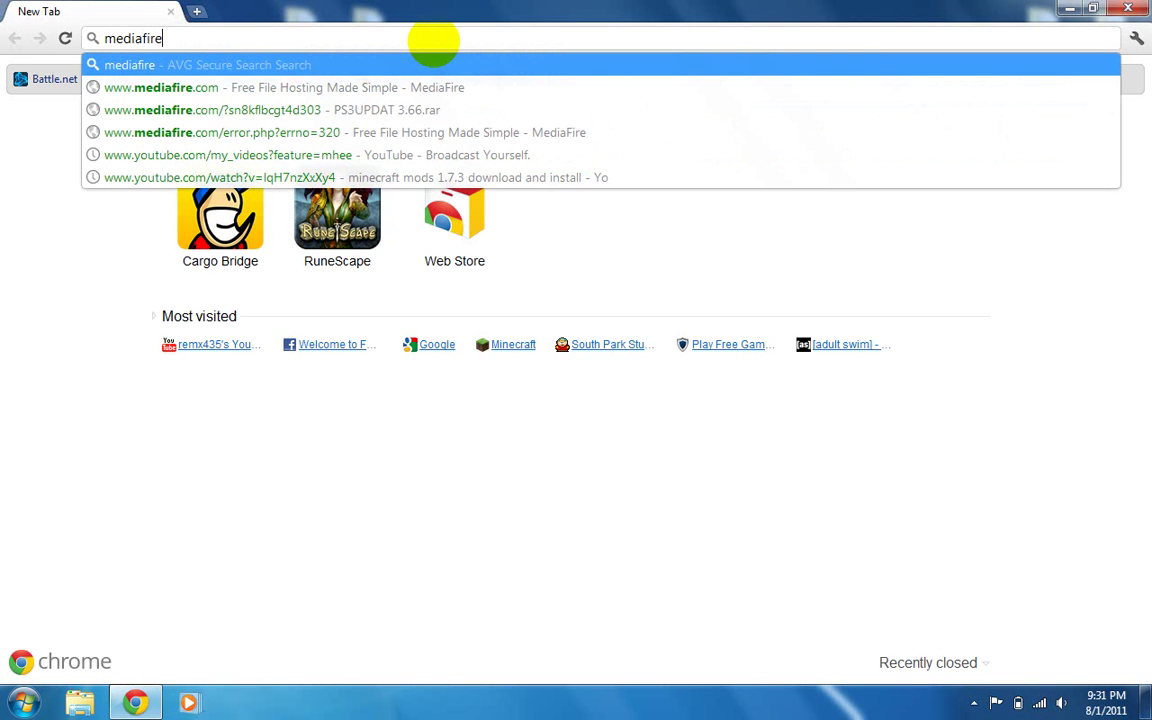
click(368, 90)
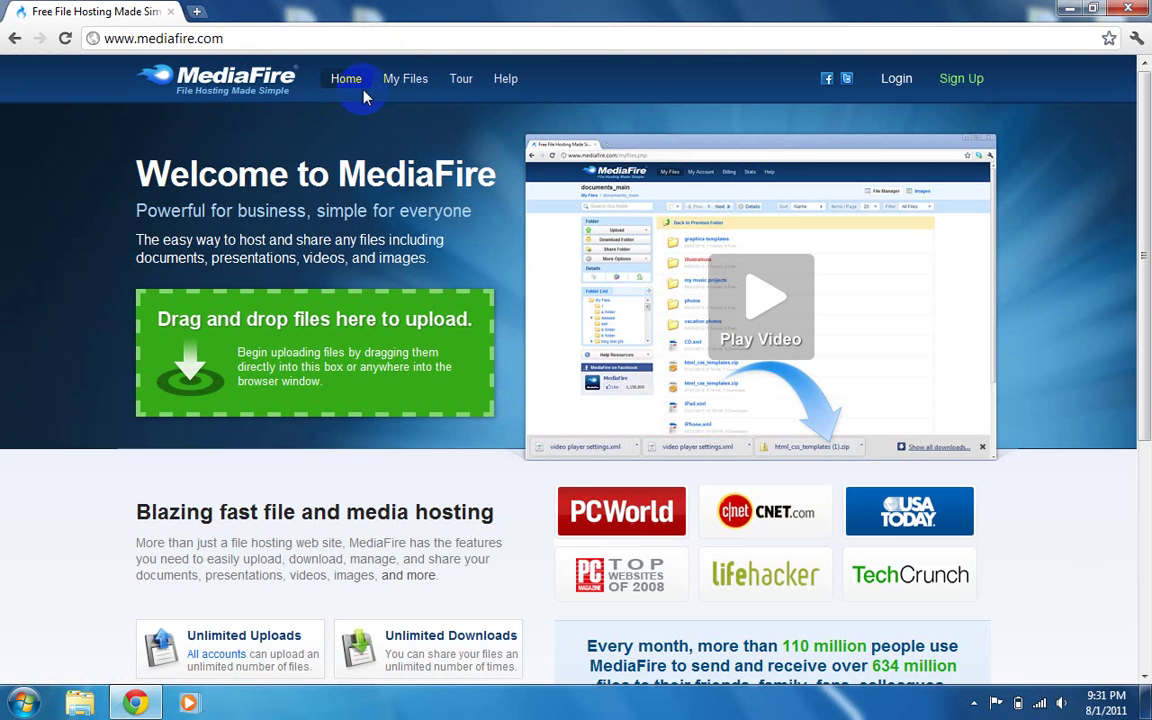
- Upload super crate box.zip from the desktop to MediaFire, shrinking the browser window to reach the file and maximizing it again
click(313, 339)
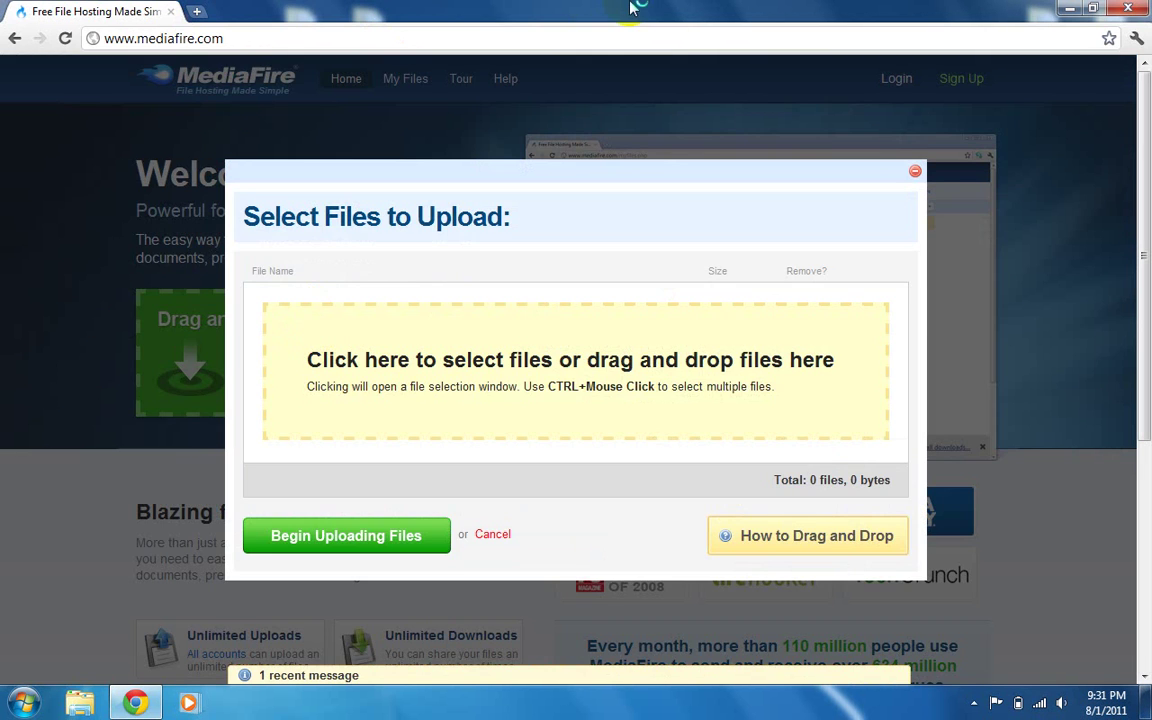
drag(632, 8, 623, 142)
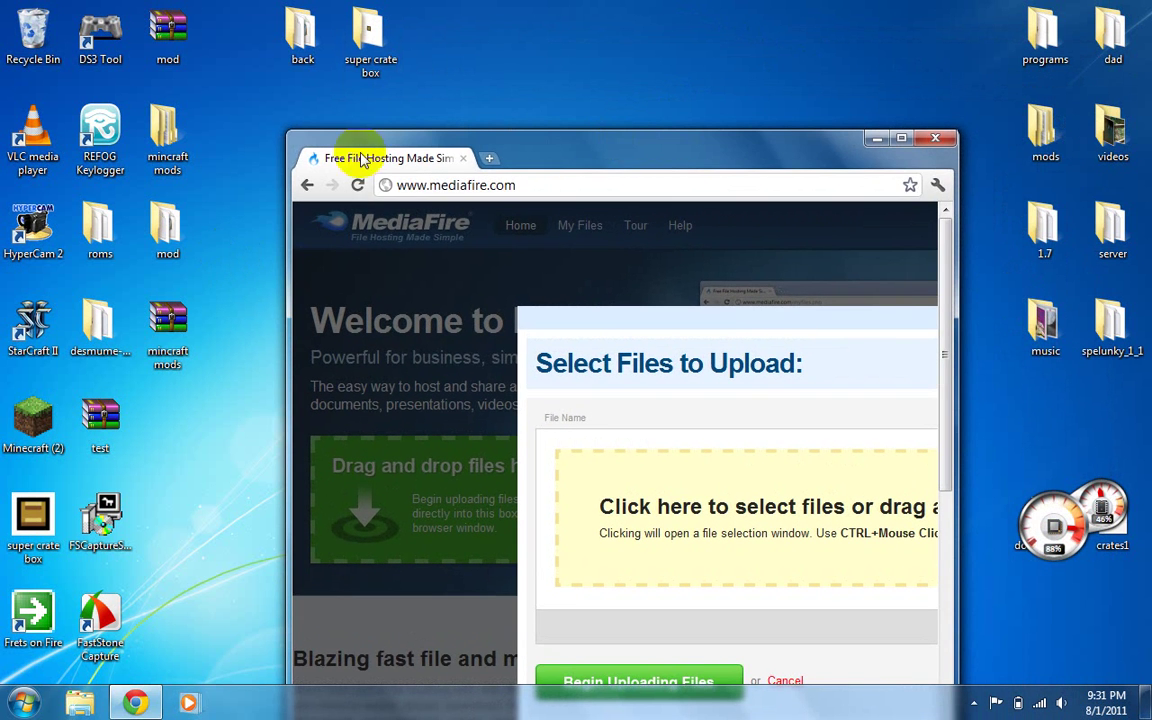
drag(334, 149, 841, 94)
click(505, 340)
drag(505, 340, 946, 474)
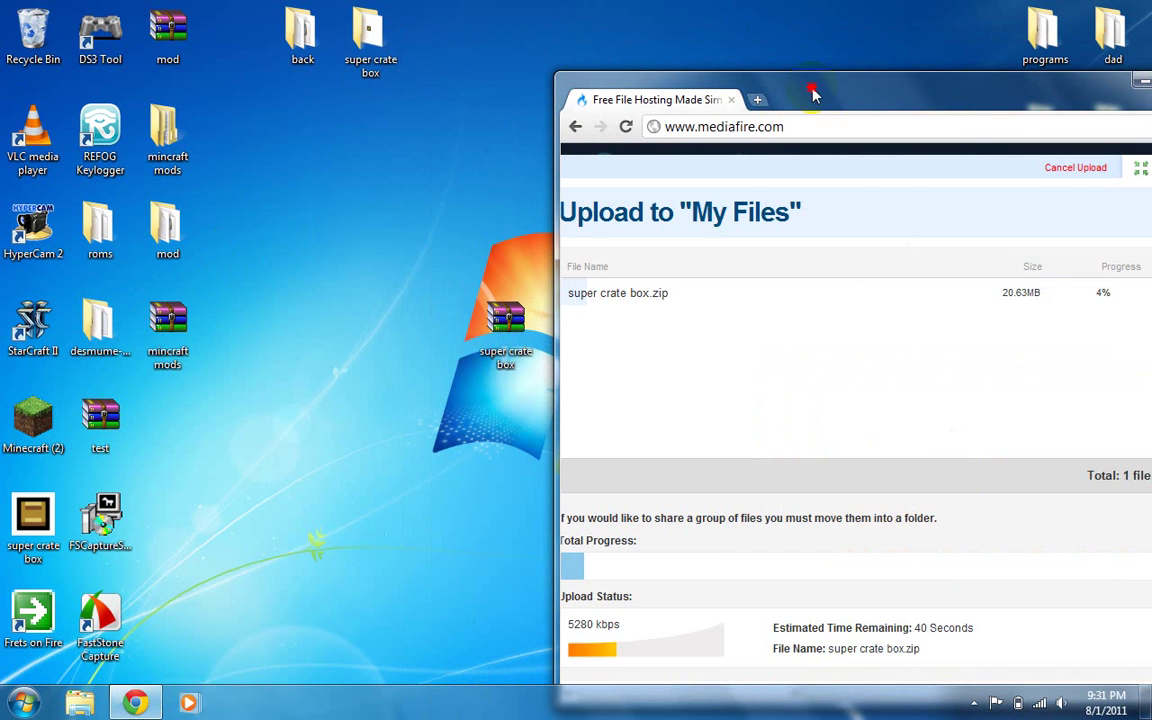
drag(813, 93, 565, 2)
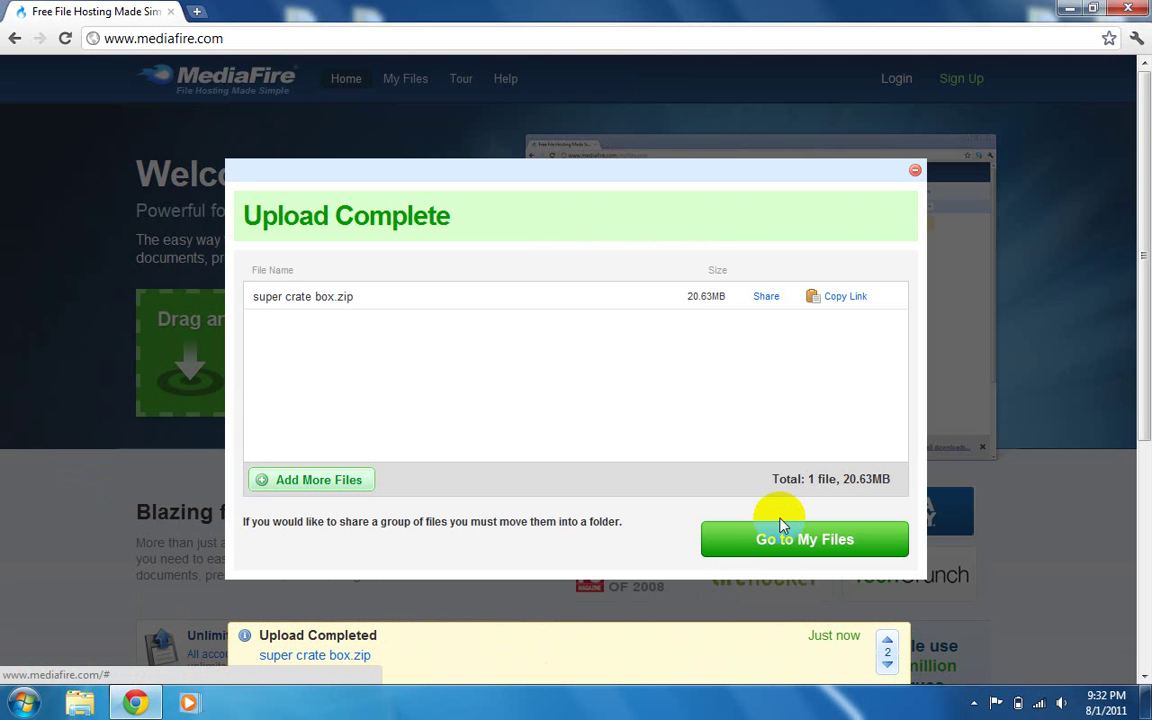
- Open the sharing options of super crate box.zip in the MediaFire file list and copy its sharing URL
click(785, 552)
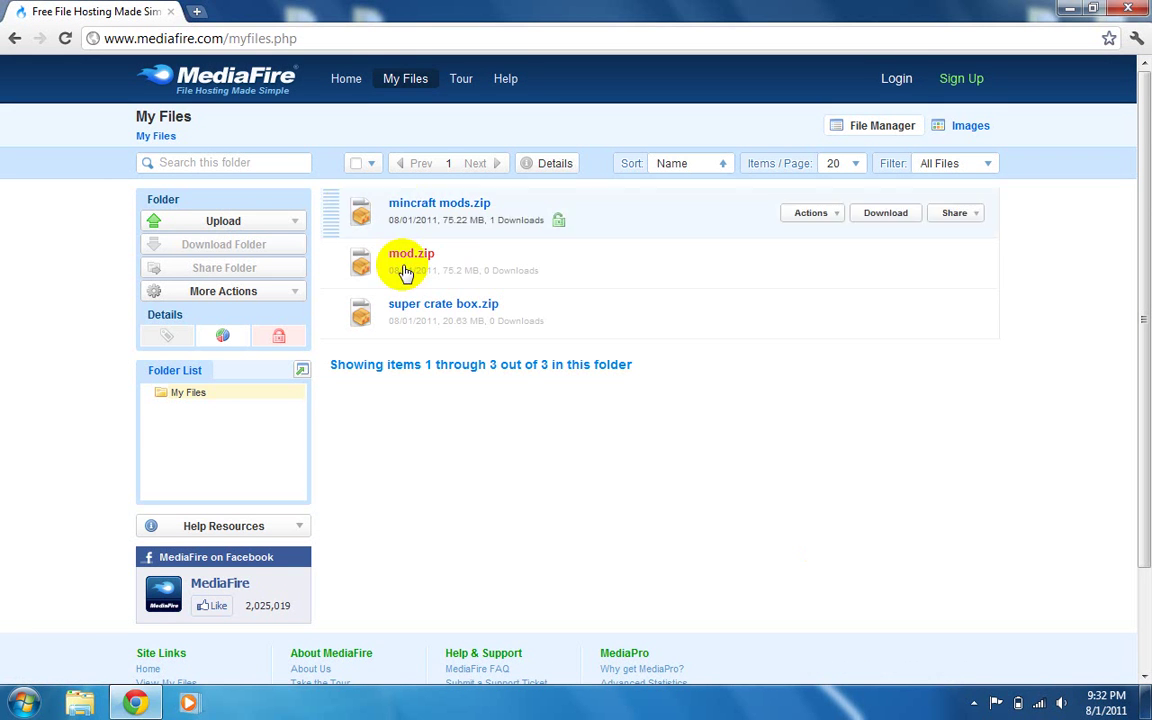
mouse_move(488, 213)
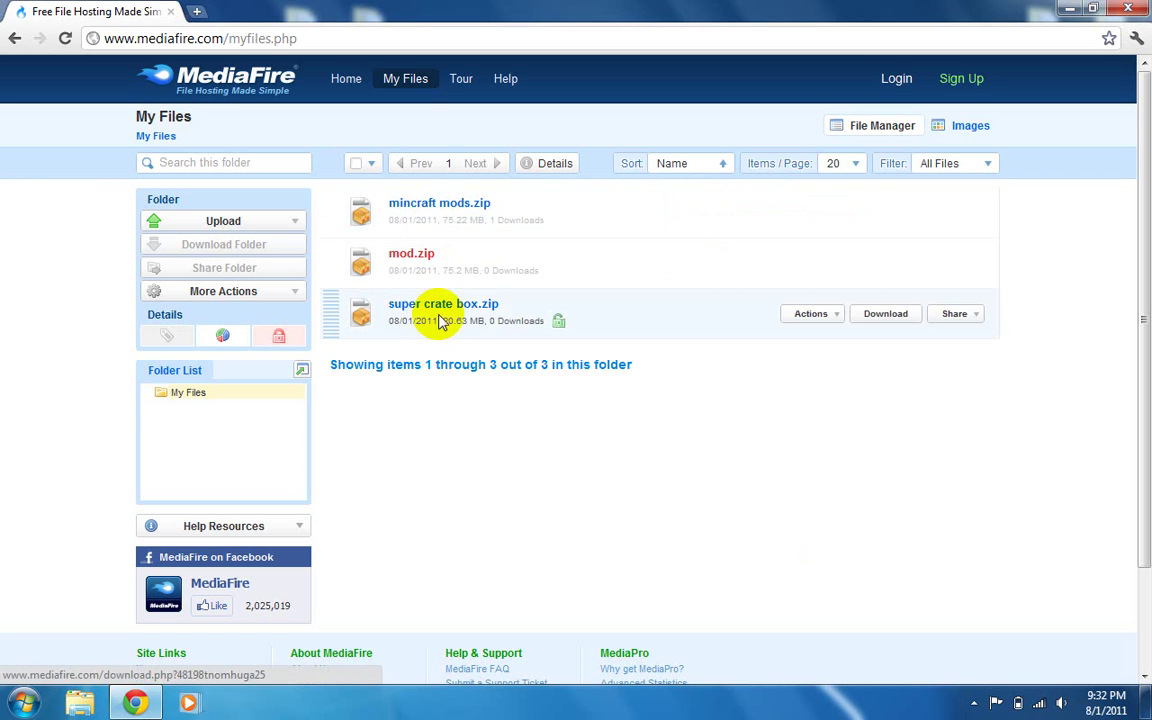
mouse_move(478, 304)
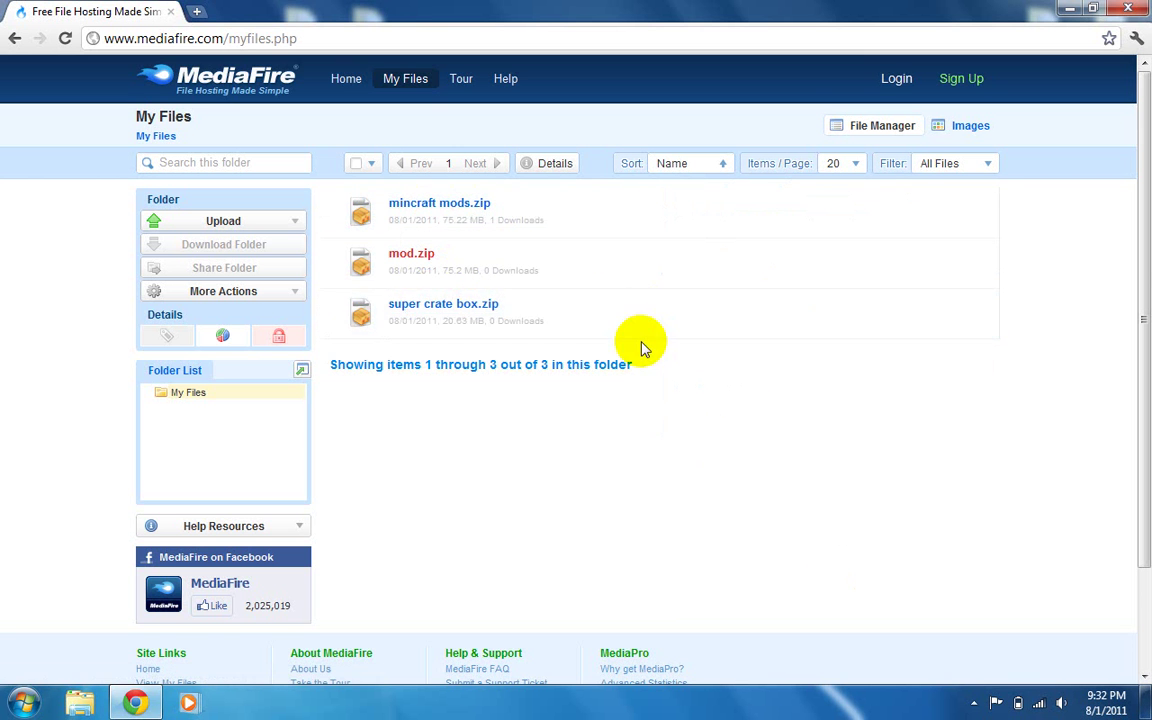
mouse_move(928, 326)
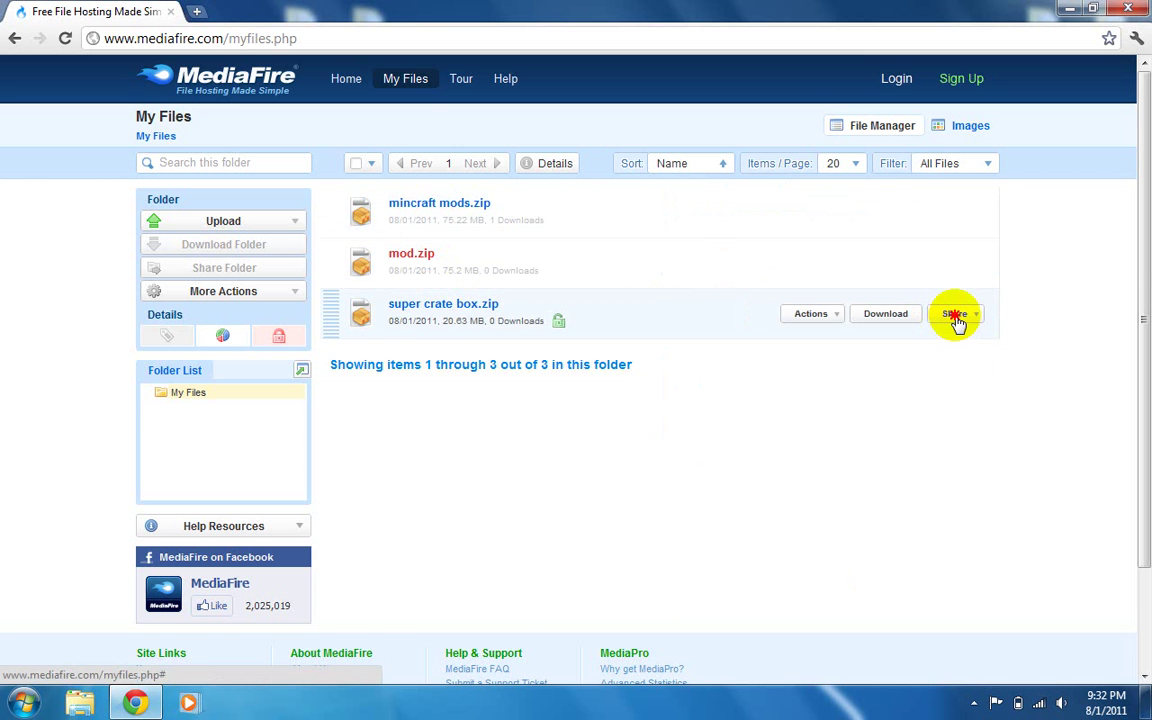
click(955, 316)
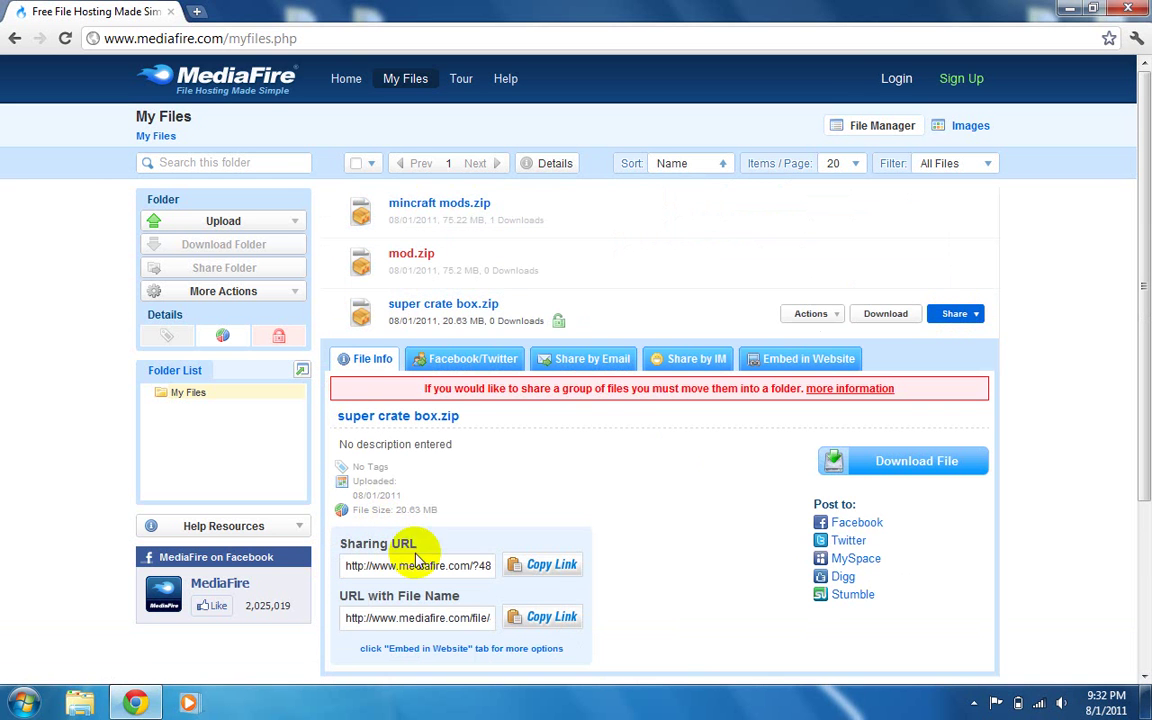
click(549, 567)
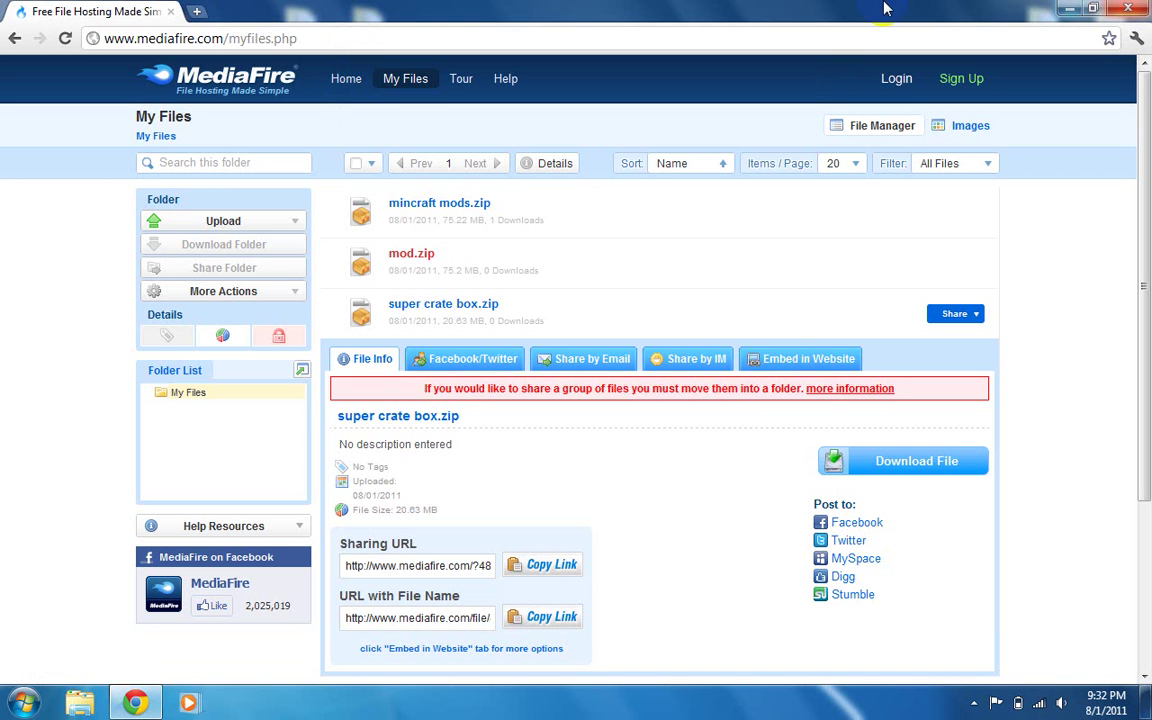
- Go to youtube.com in the same browser tab
click(820, 43)
text(youtube.com)
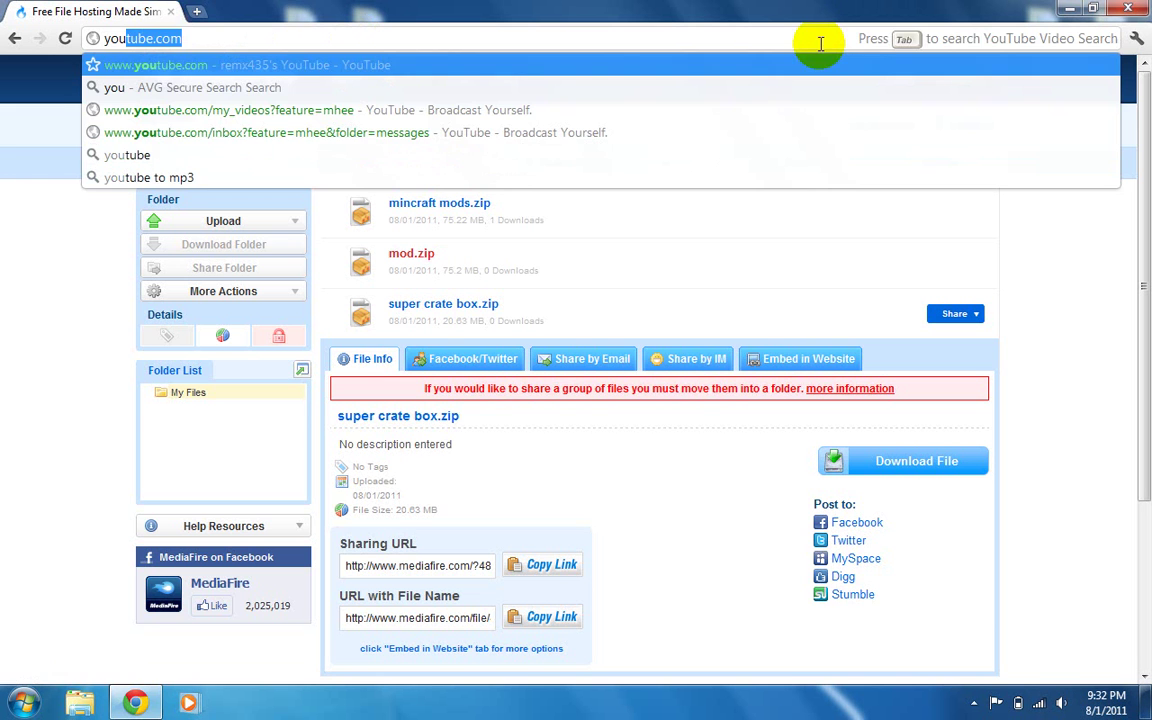
key(Return)
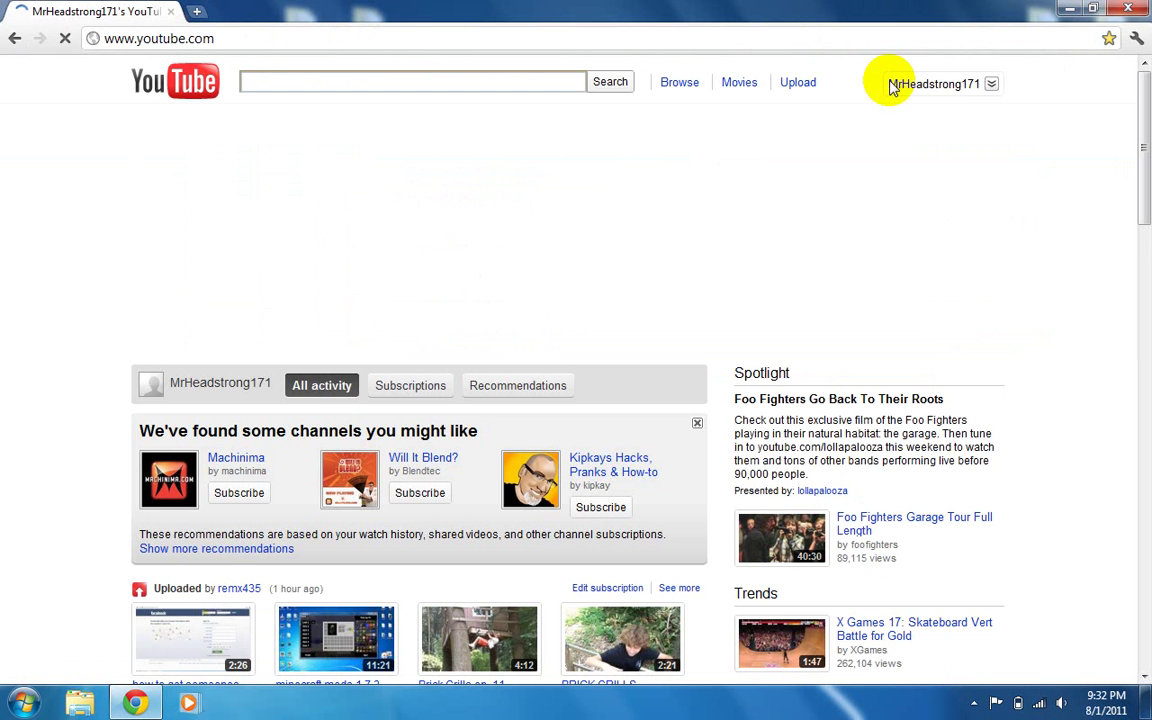
- Sign out of the current YouTube account and sign in with the other saved account's username and its autofilled password
click(931, 88)
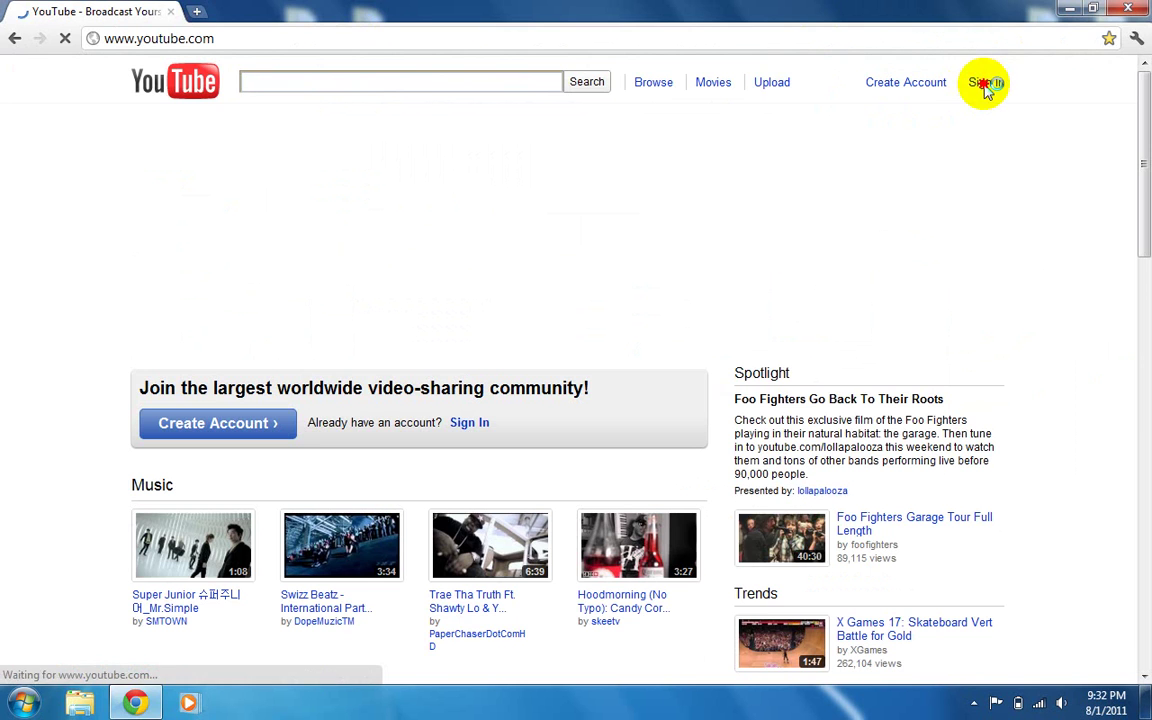
click(985, 88)
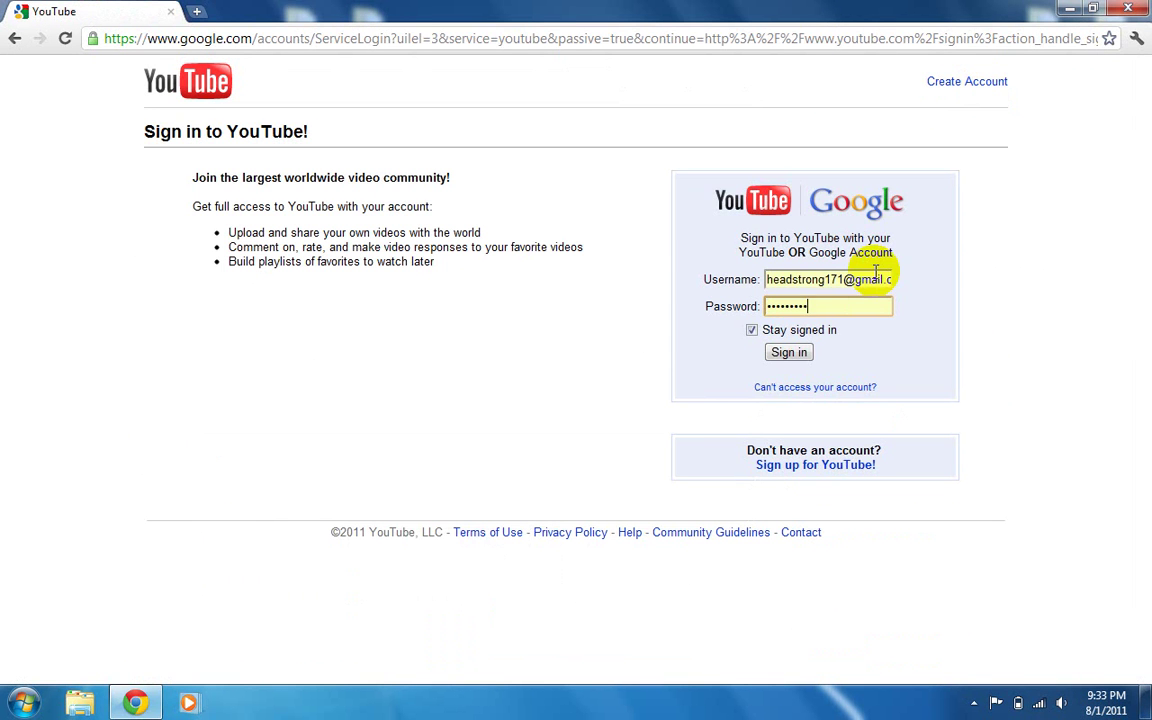
drag(878, 279, 703, 266)
key(BackSpace)
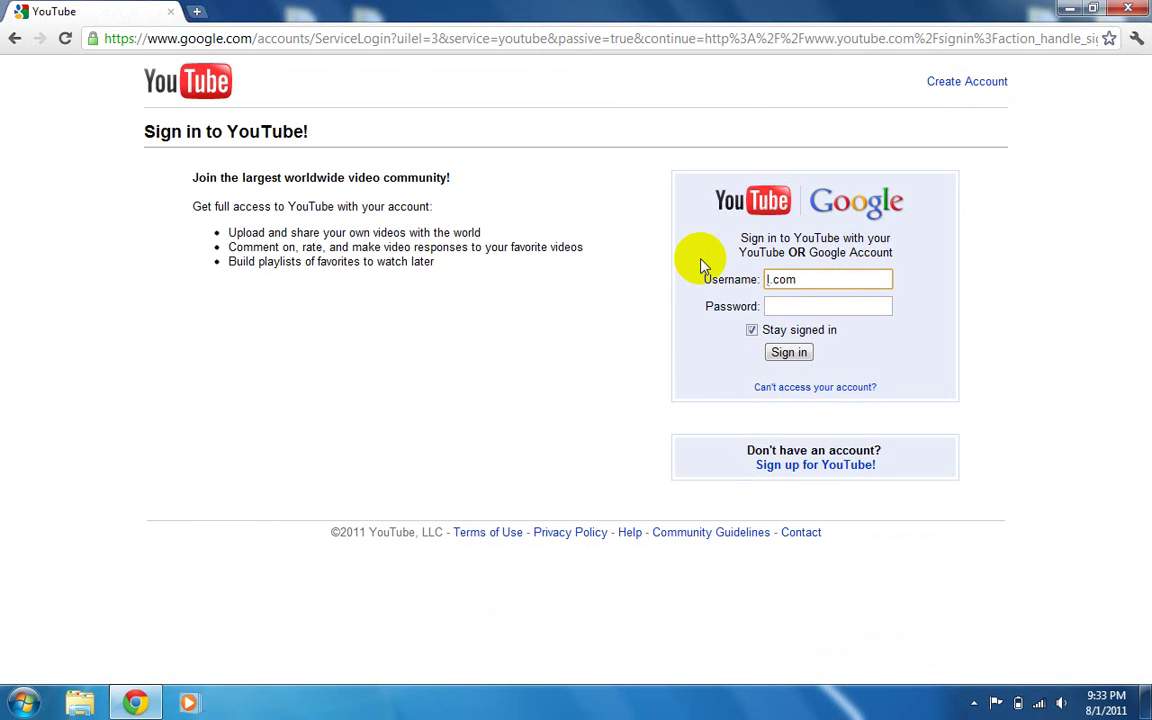
key(BackSpace)
key(BackSpace)
key(BackSpace)
key(BackSpace)
key(BackSpace)
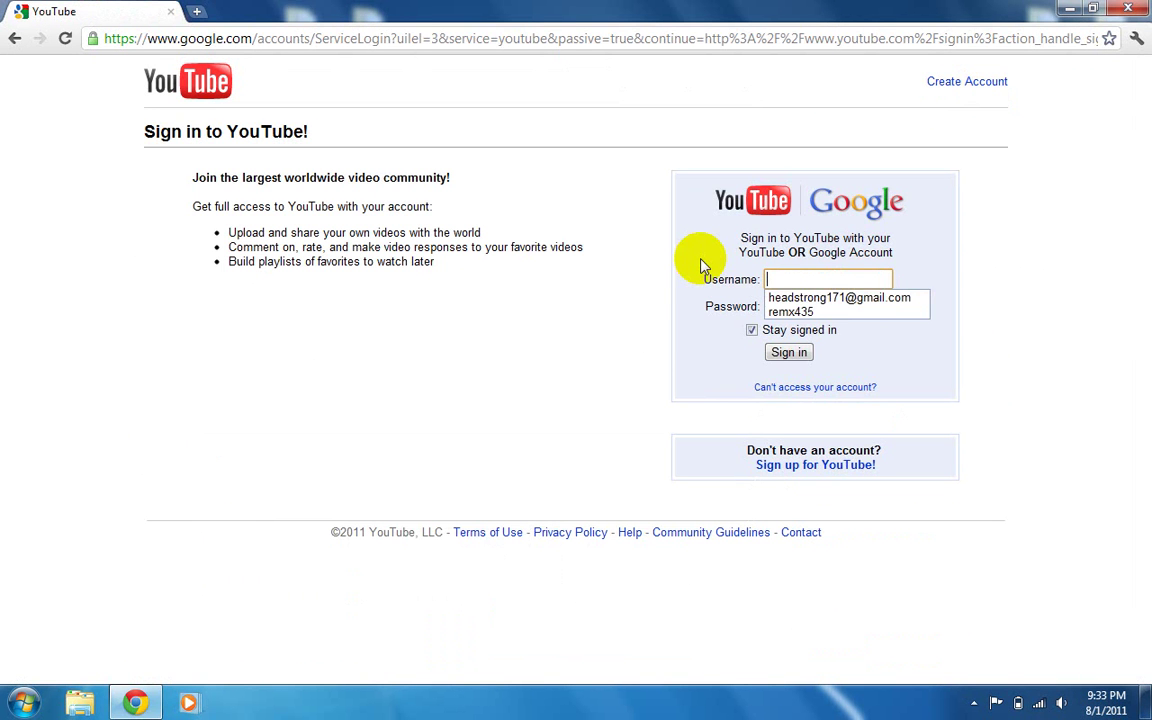
text(remx435)
click(783, 298)
click(786, 354)
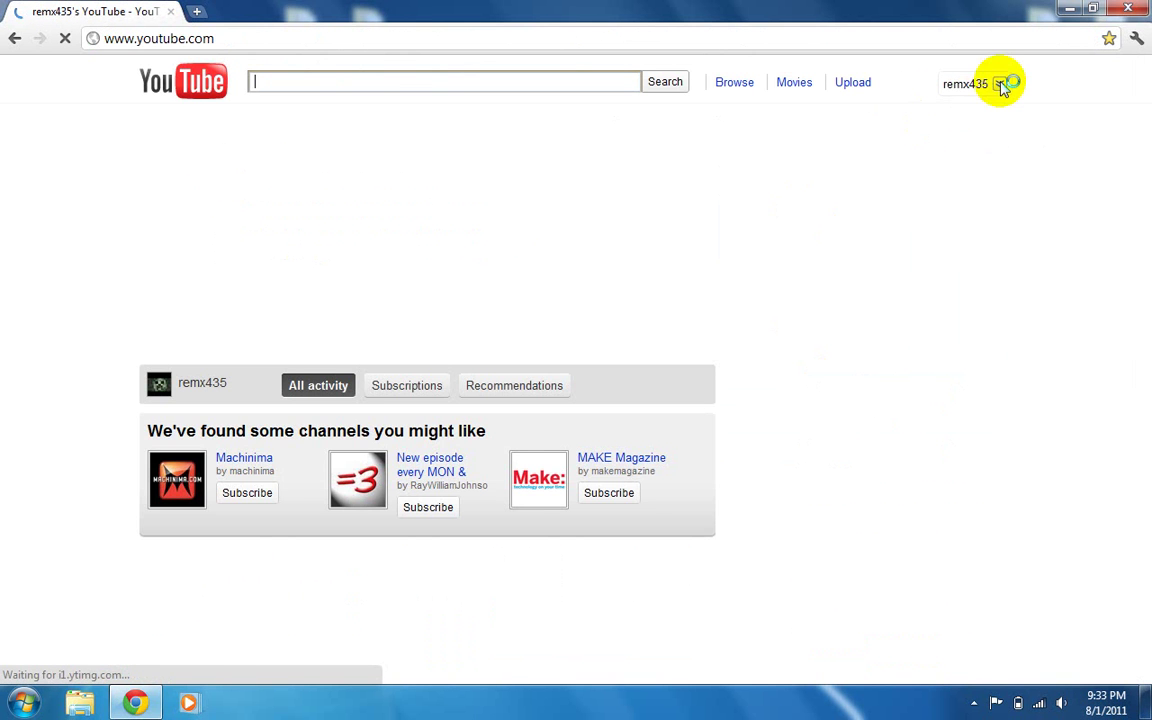
- Open the signed-in account's list of uploaded videos
click(990, 85)
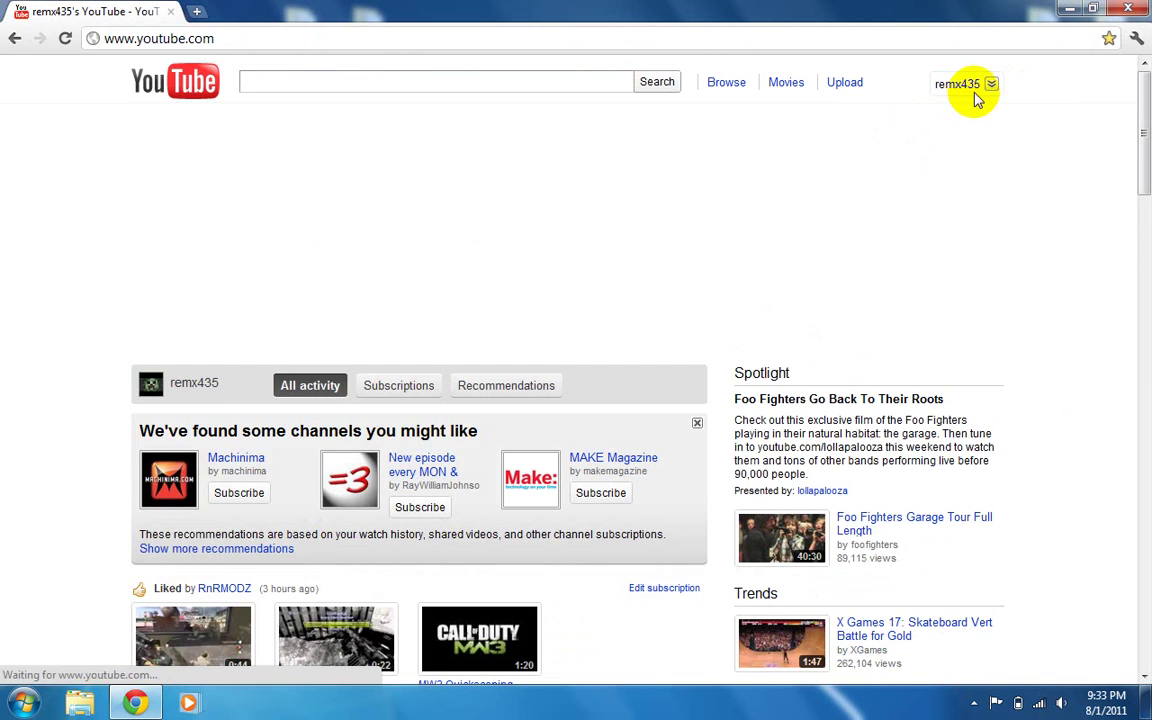
click(962, 84)
click(890, 158)
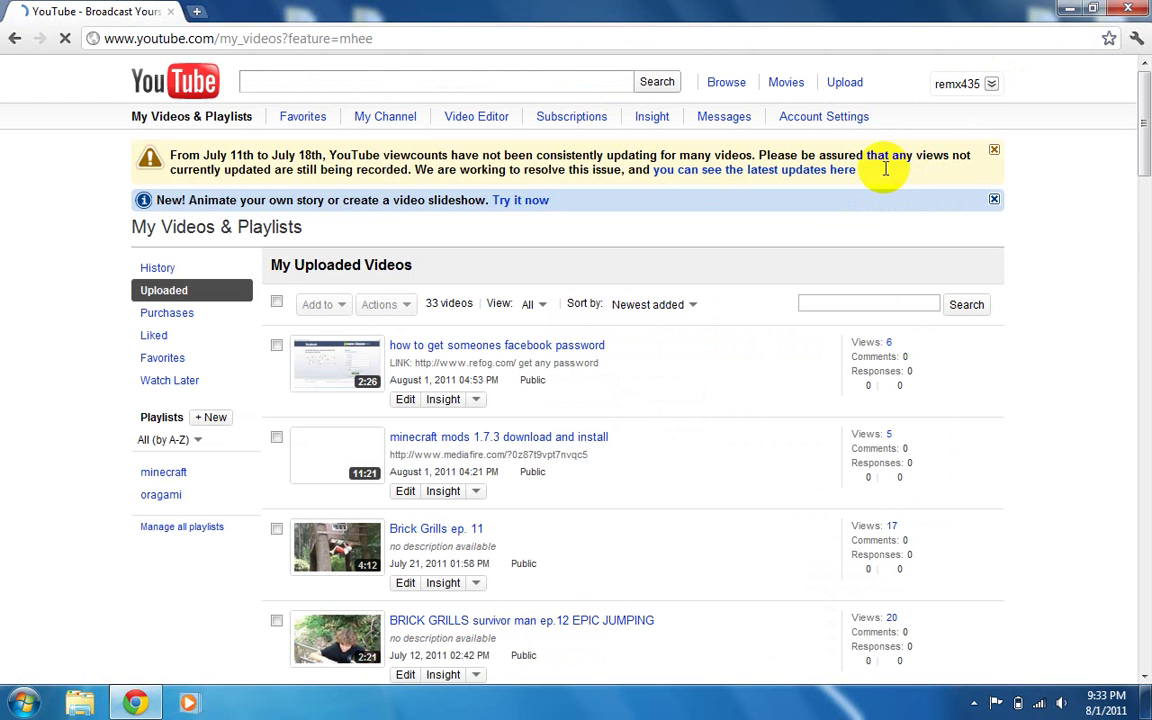
- Find Brick Grills ep. 11 among the uploaded videos and open its information and settings for editing
drag(1140, 150, 1146, 238)
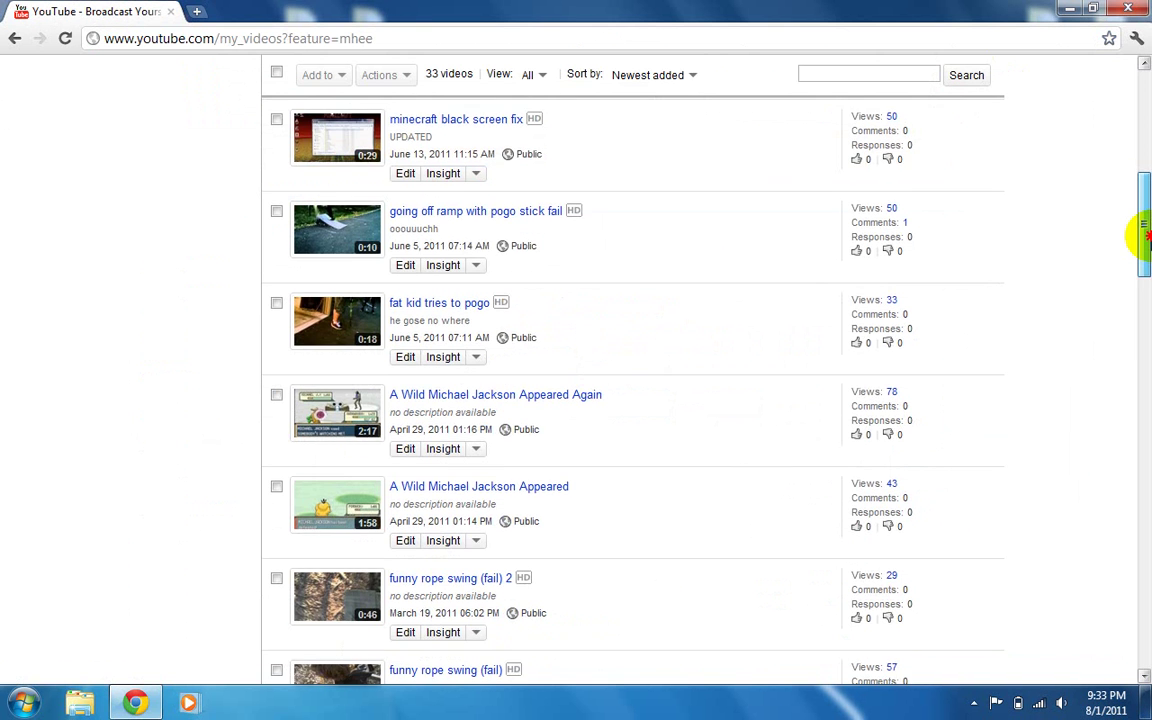
drag(1143, 283, 1145, 160)
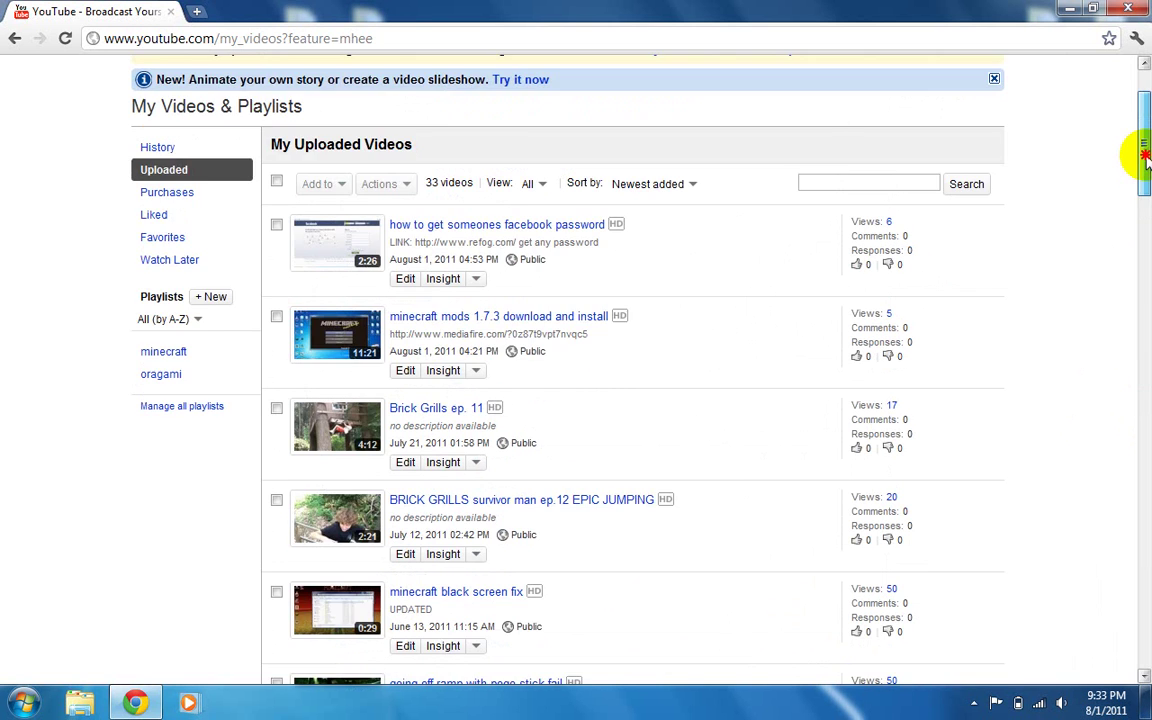
scroll(437, 311, down, 1)
click(422, 300)
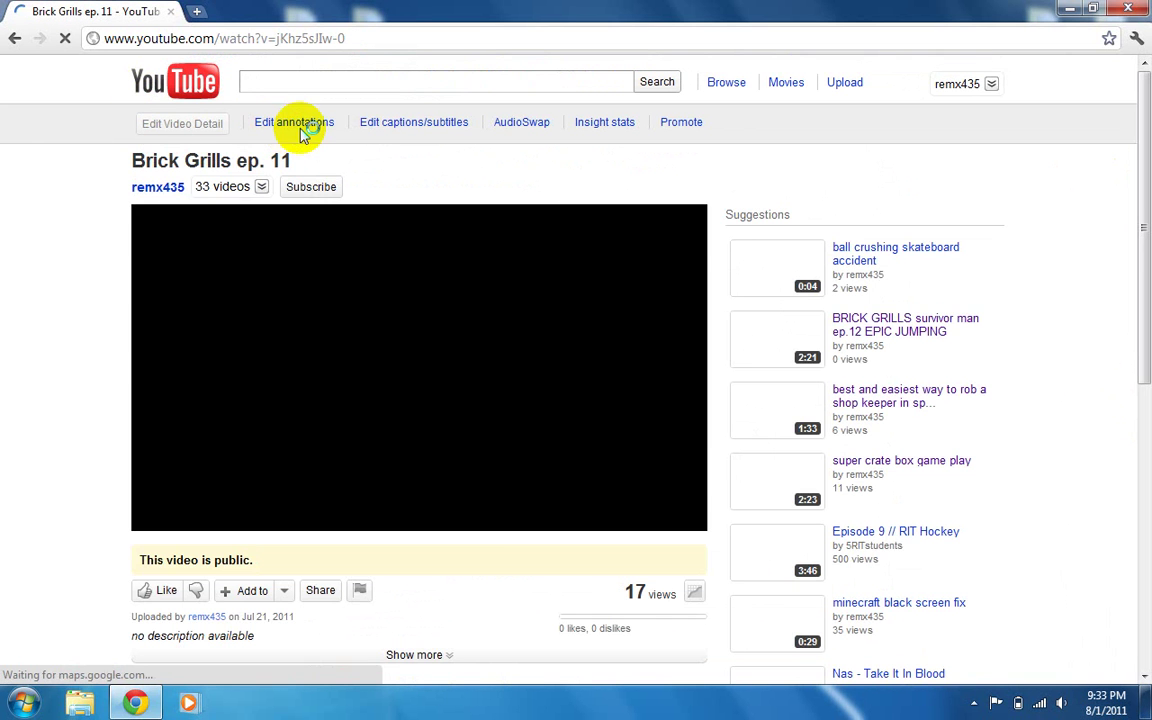
click(15, 40)
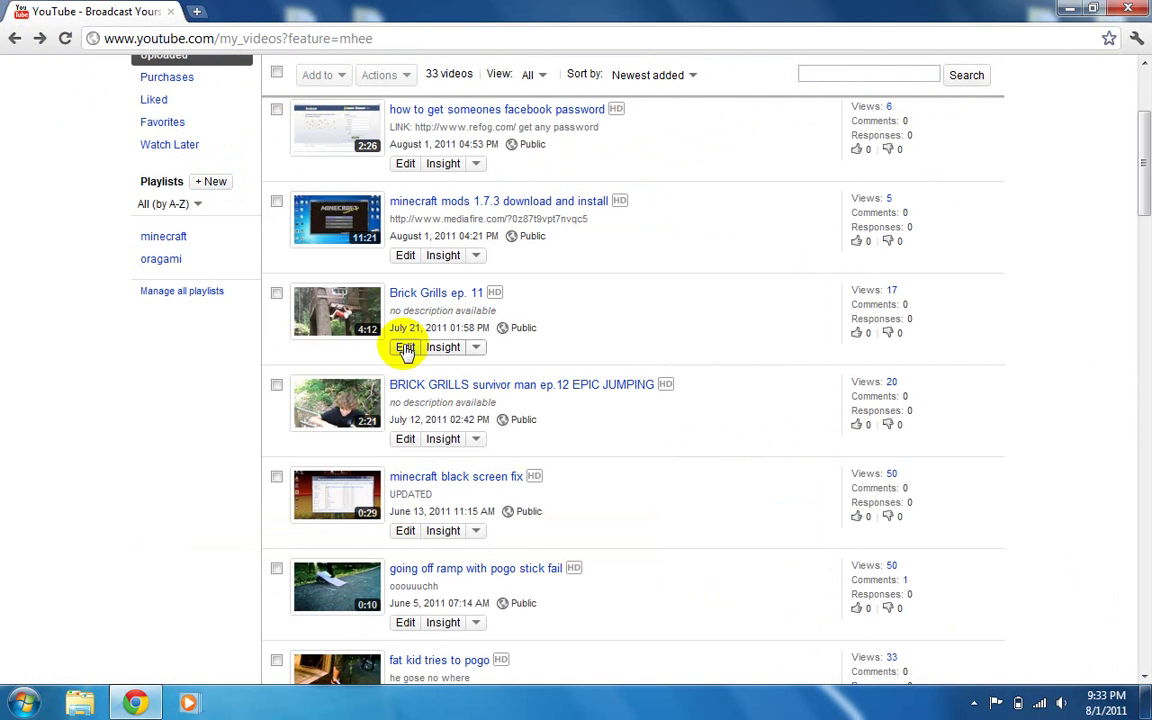
click(405, 348)
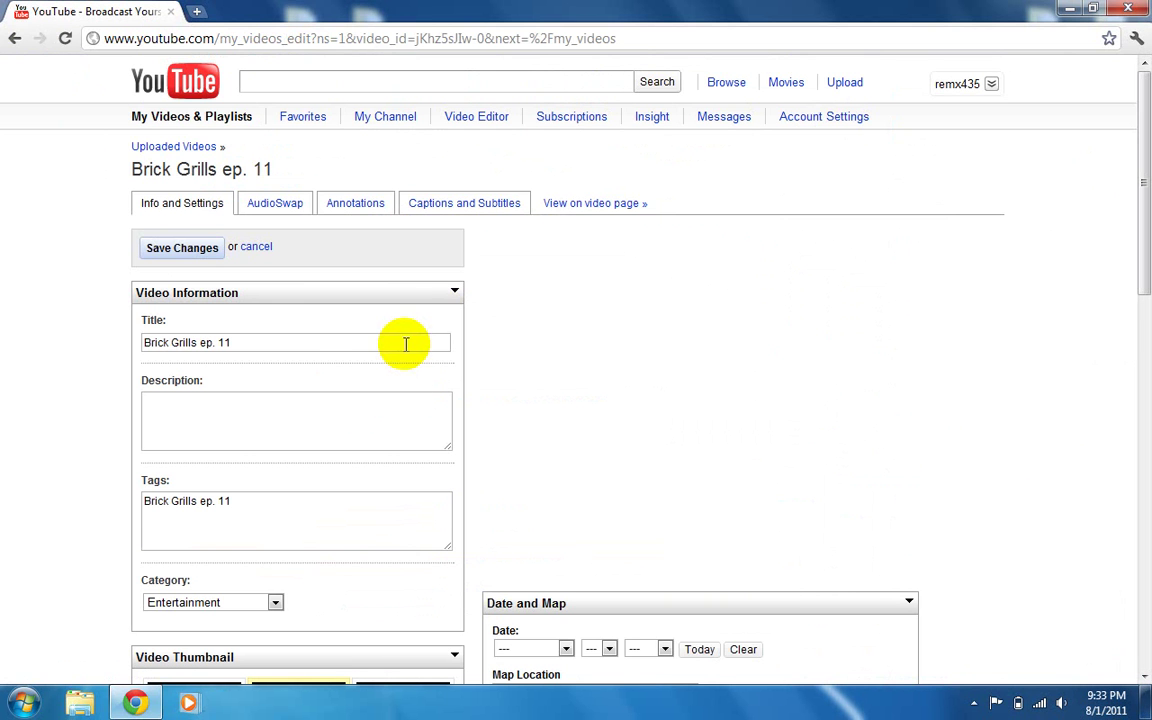
- Paste the copied MediaFire link into the description of Brick Grills ep. 11 and save the changes
right_click(396, 410)
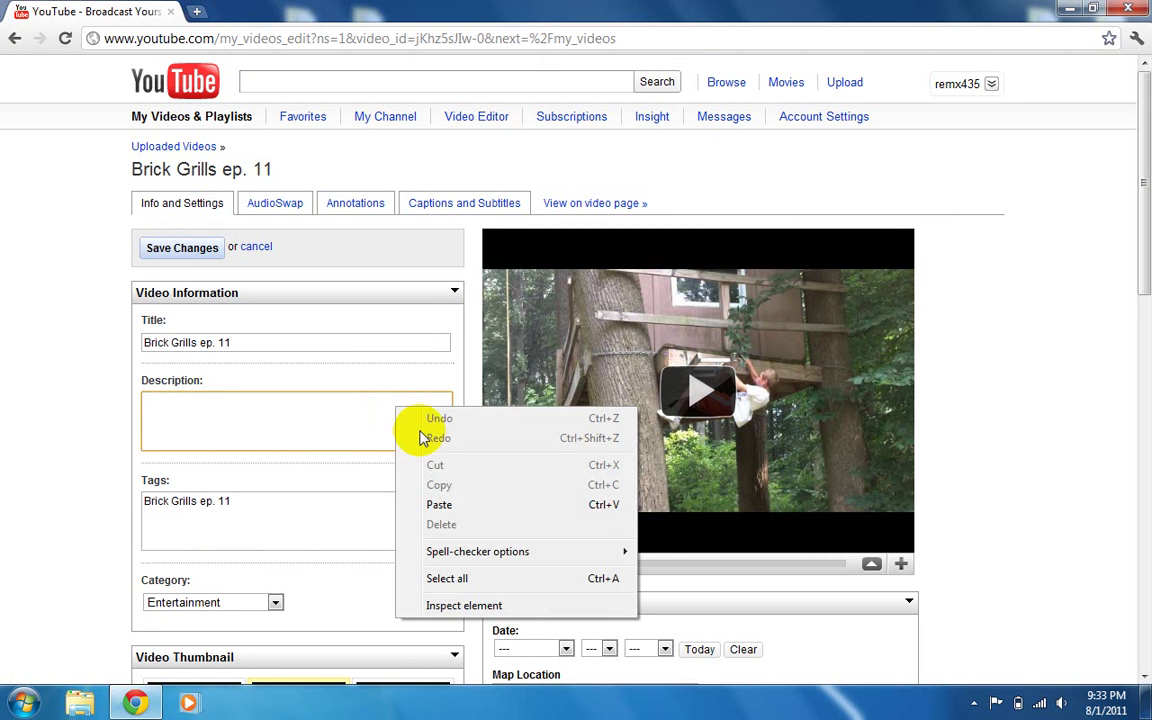
click(452, 504)
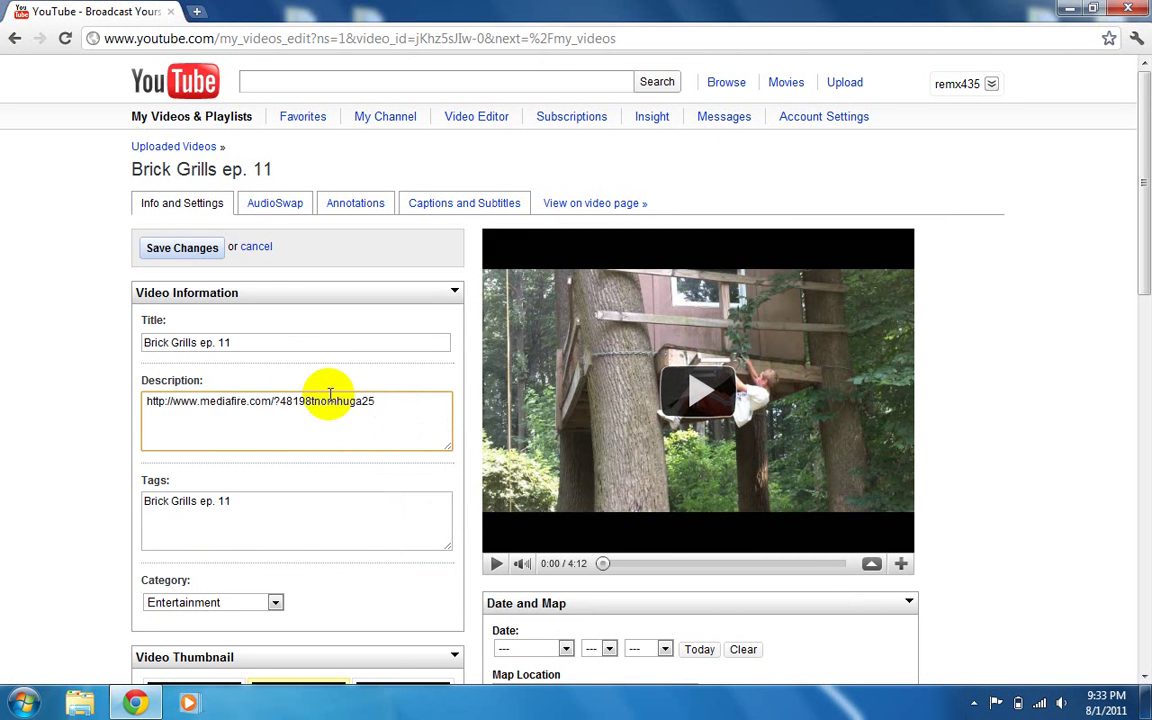
drag(1141, 277, 1141, 410)
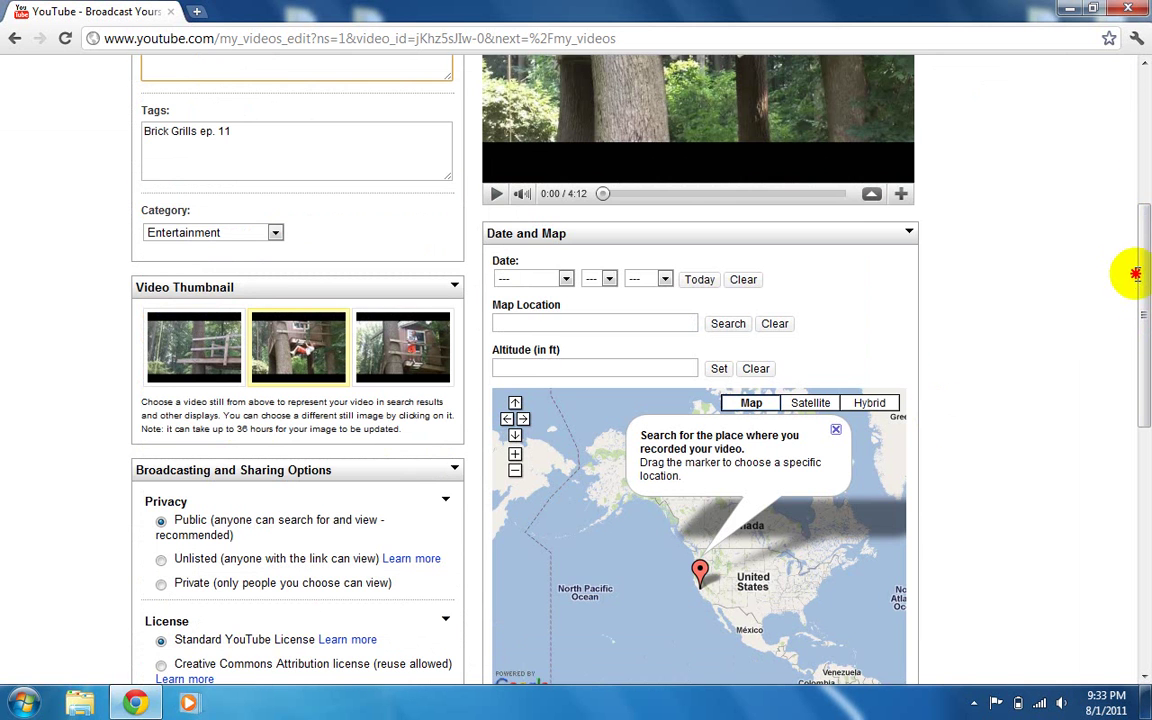
drag(1136, 273, 1139, 314)
scroll(1139, 321, down, 4)
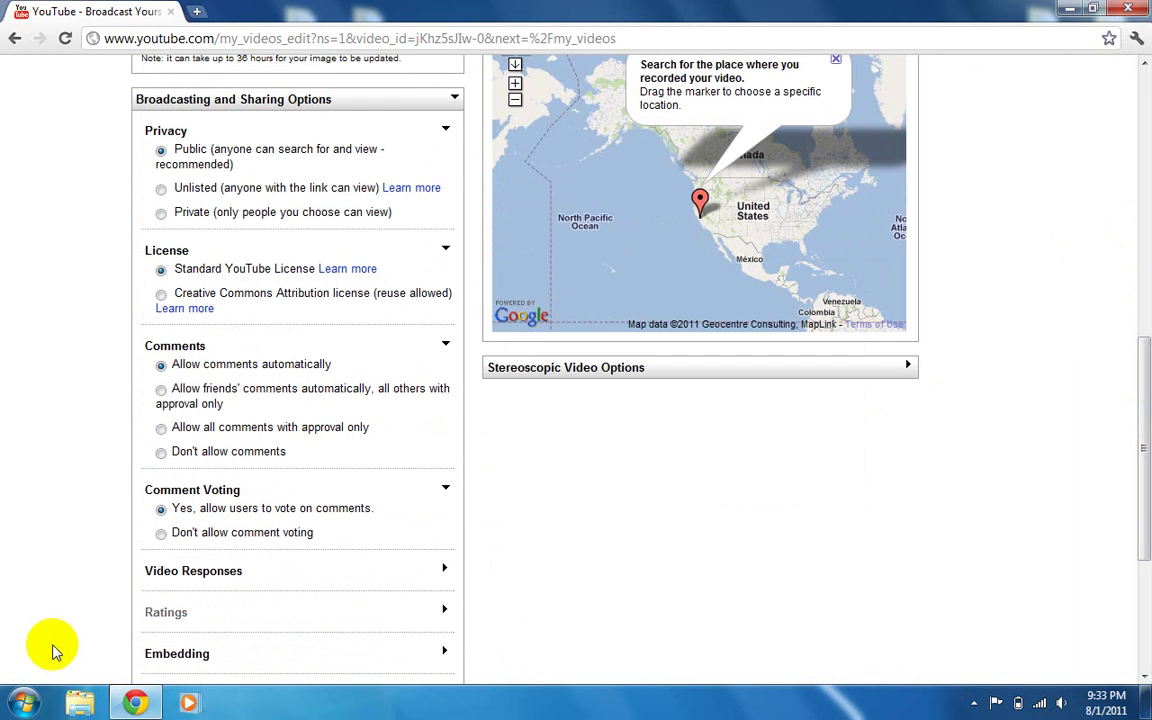
scroll(1142, 380, down, 3)
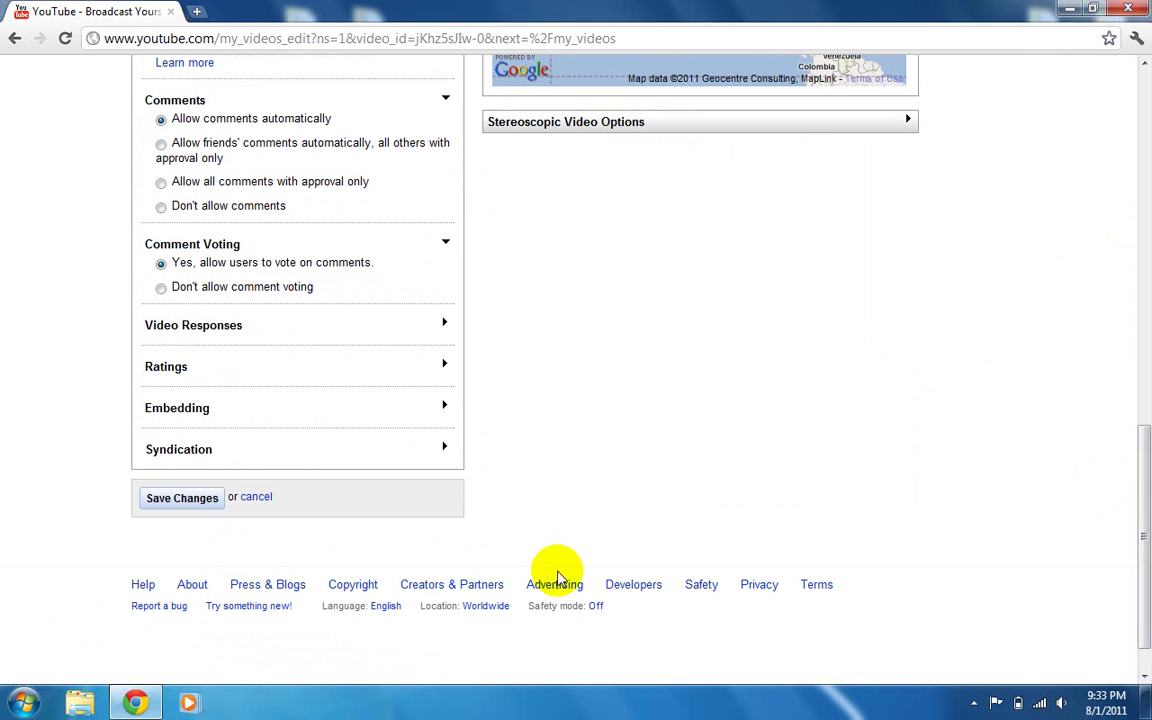
click(172, 500)
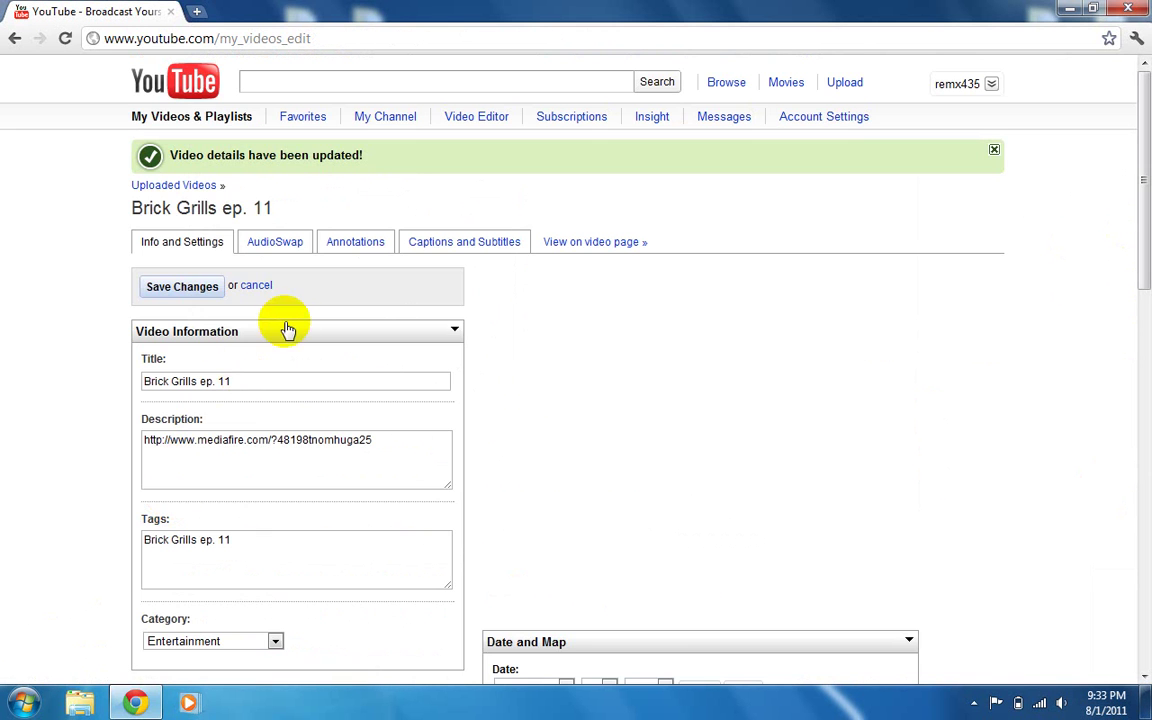
click(204, 289)
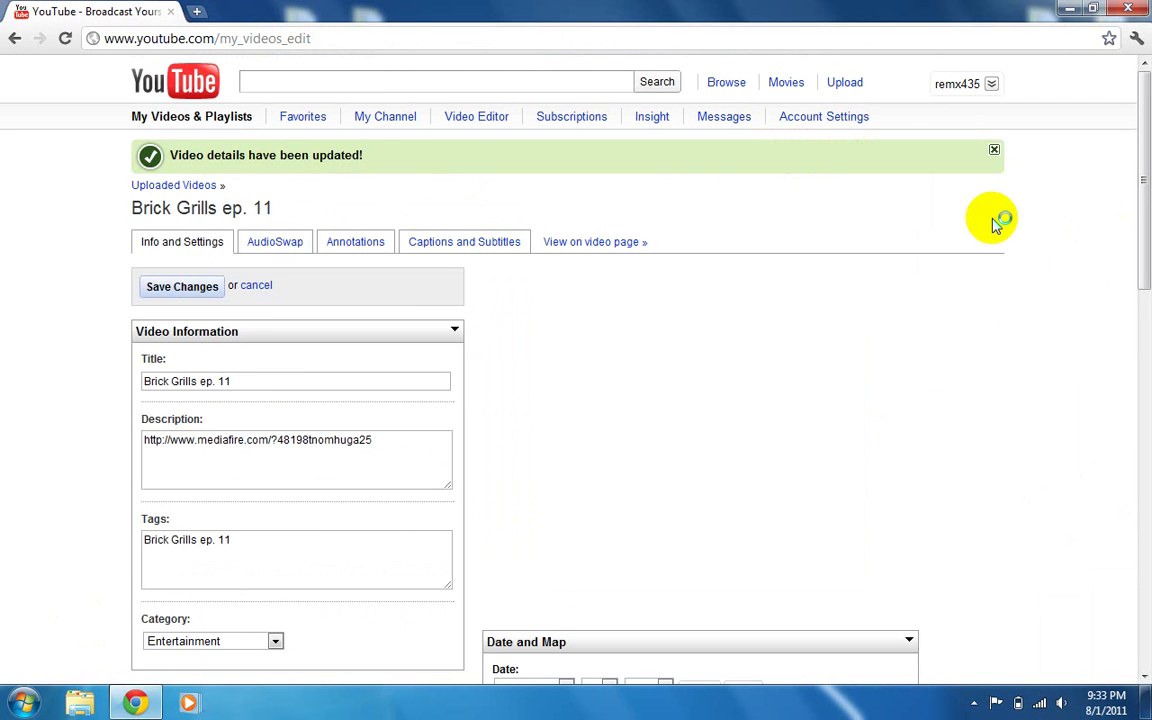
- Open Brick Grills ep. 11 from the uploaded videos and test its description's MediaFire link by starting the super crate box.zip download
click(991, 84)
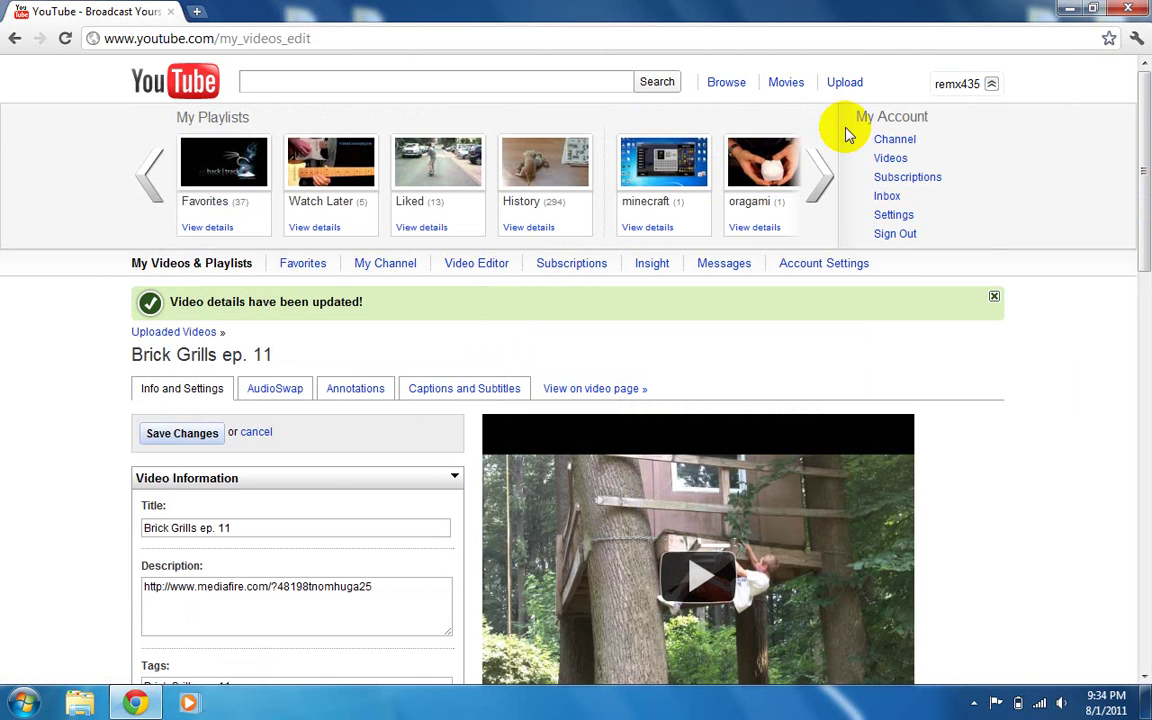
click(890, 159)
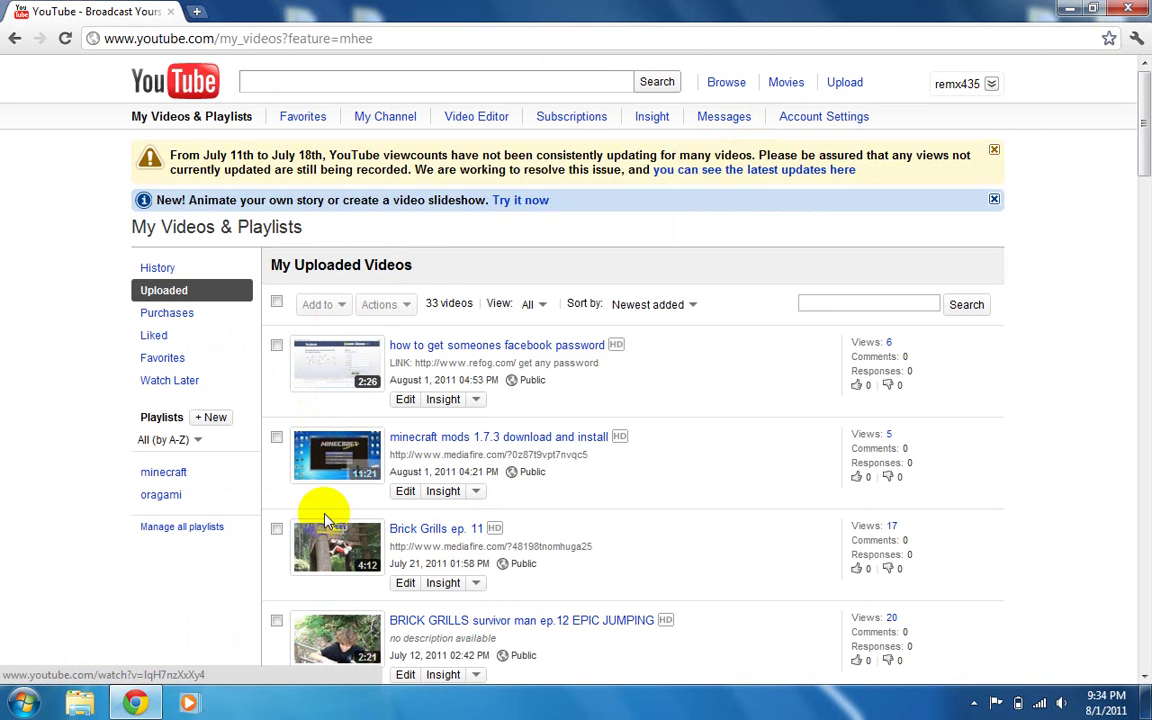
click(327, 546)
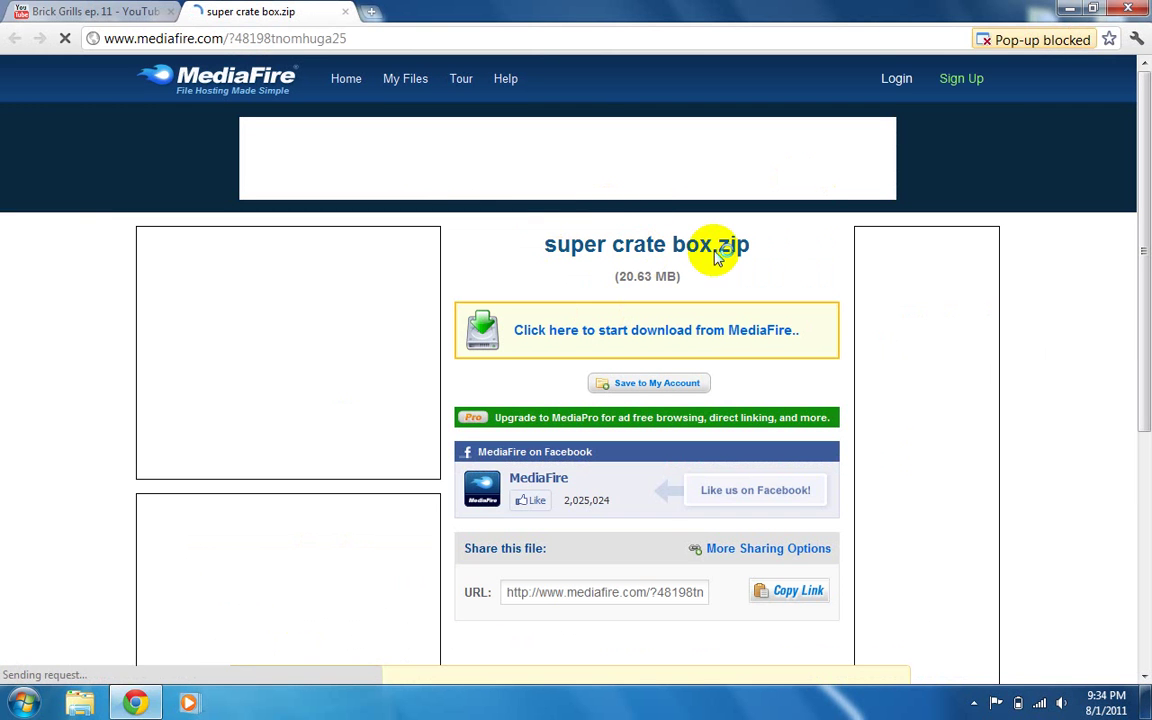
click(571, 328)
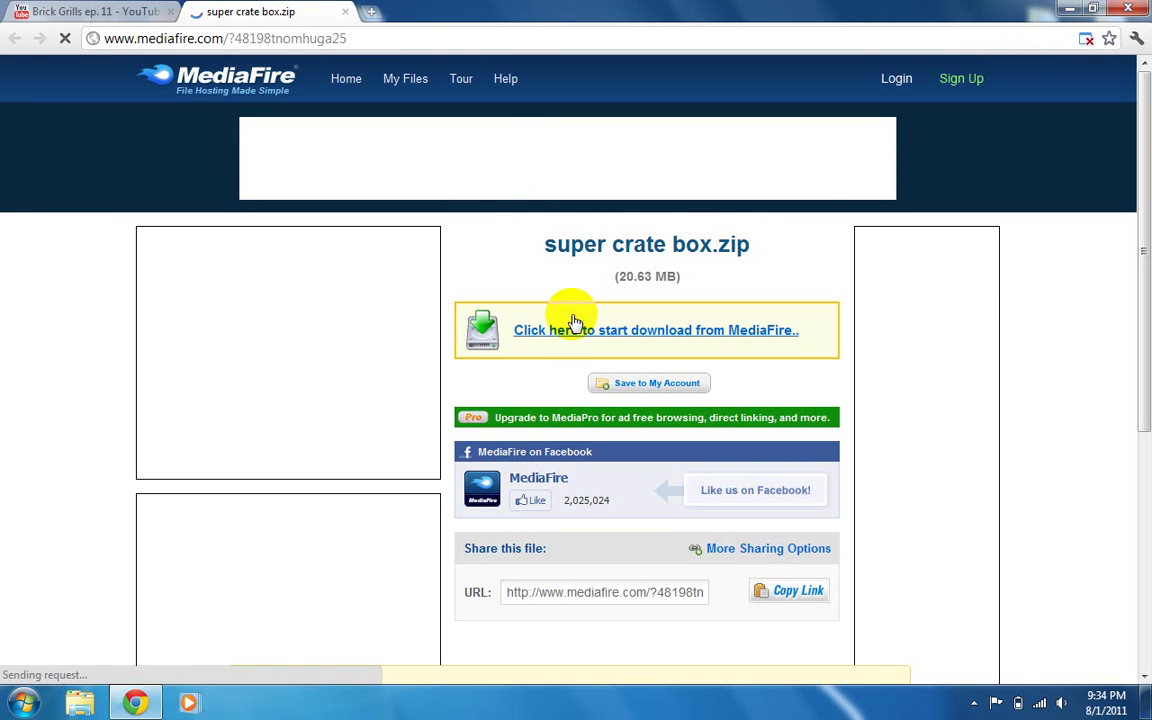
- Close the MediaFire download tab and the browser window to return to the desktop
click(344, 11)
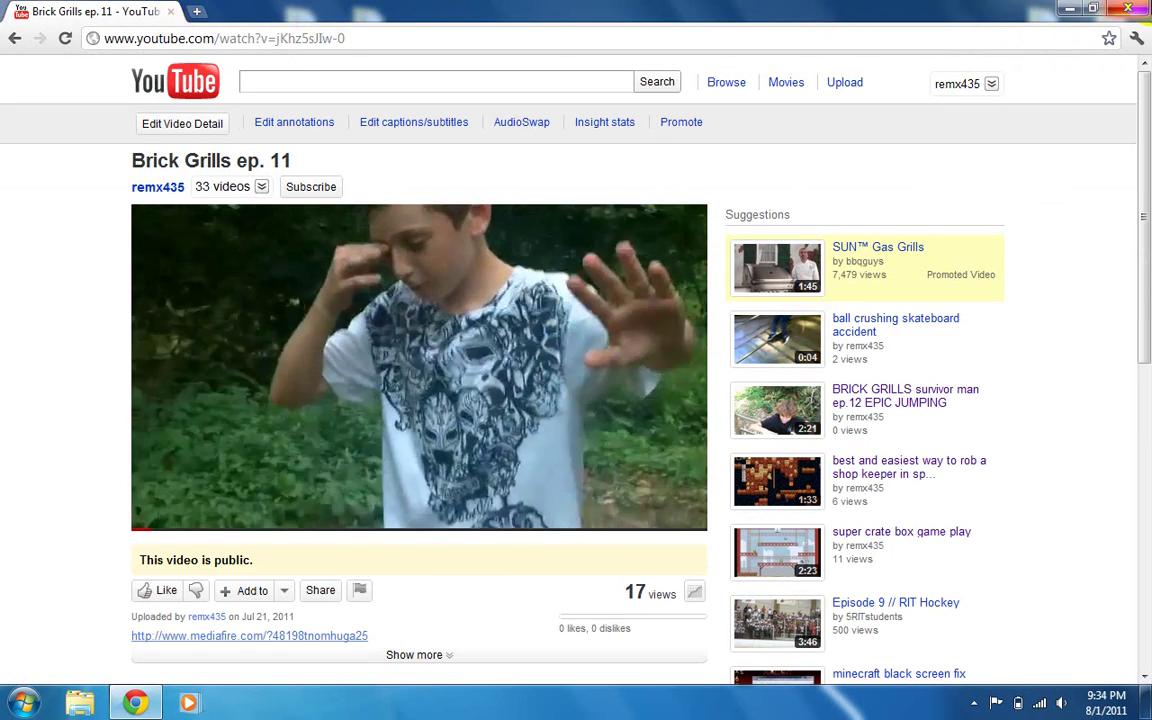
click(1129, 9)
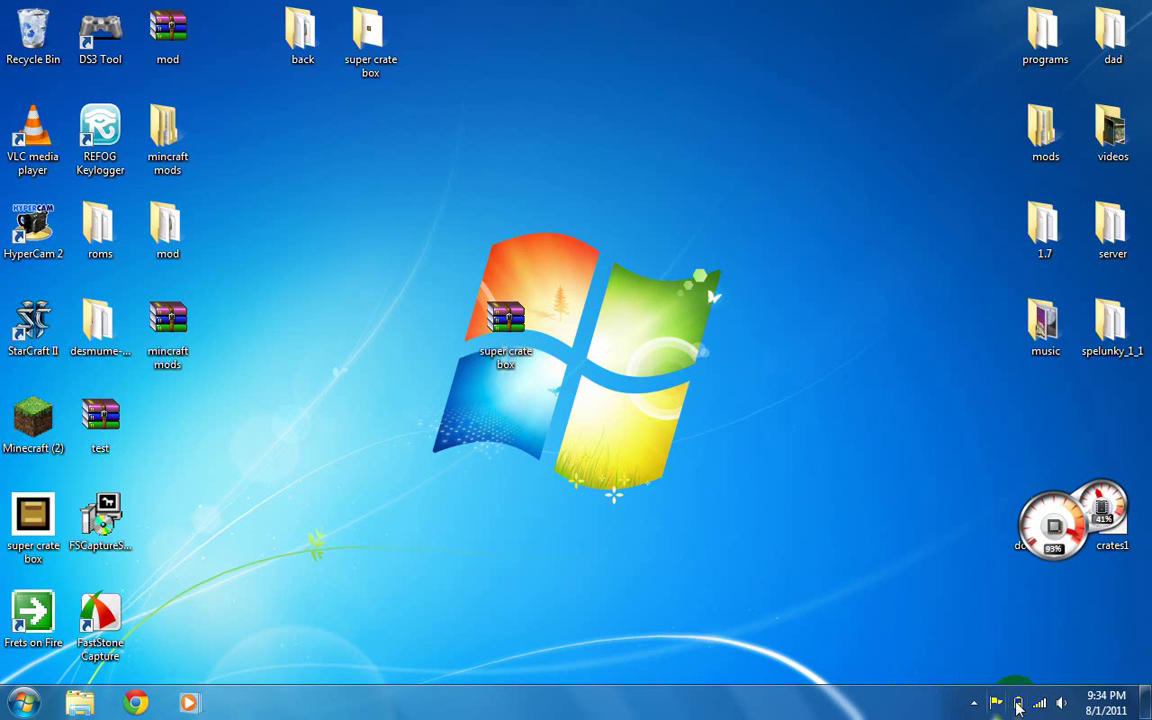
click(969, 705)
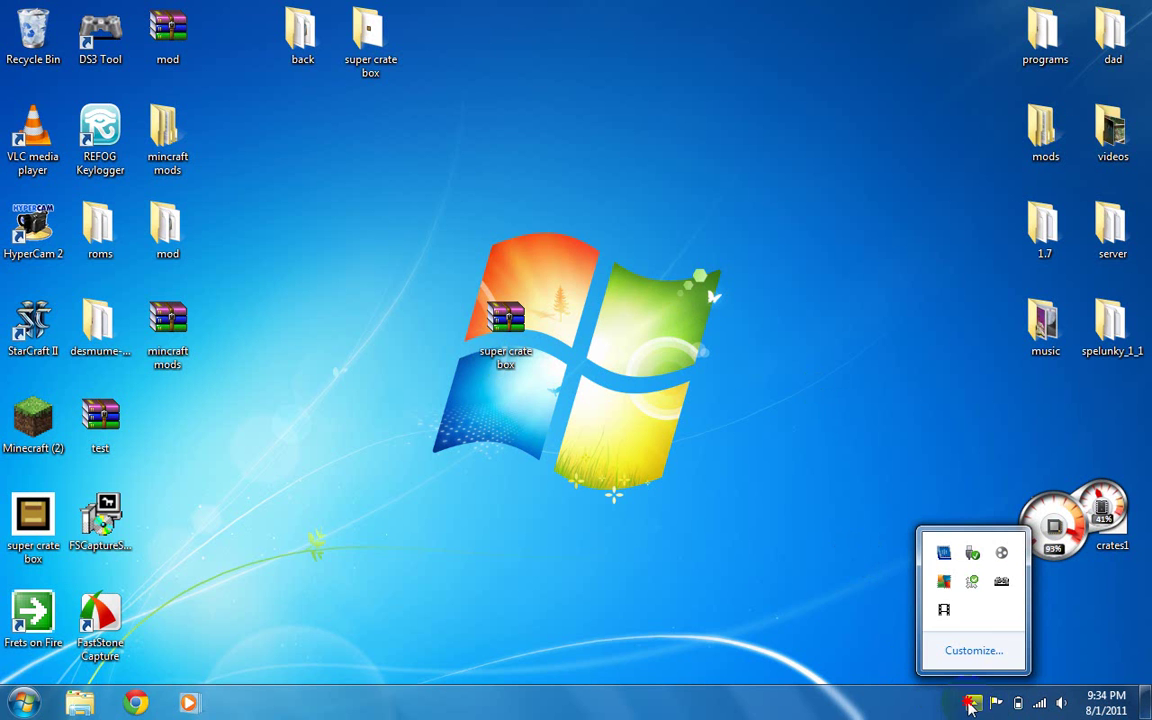